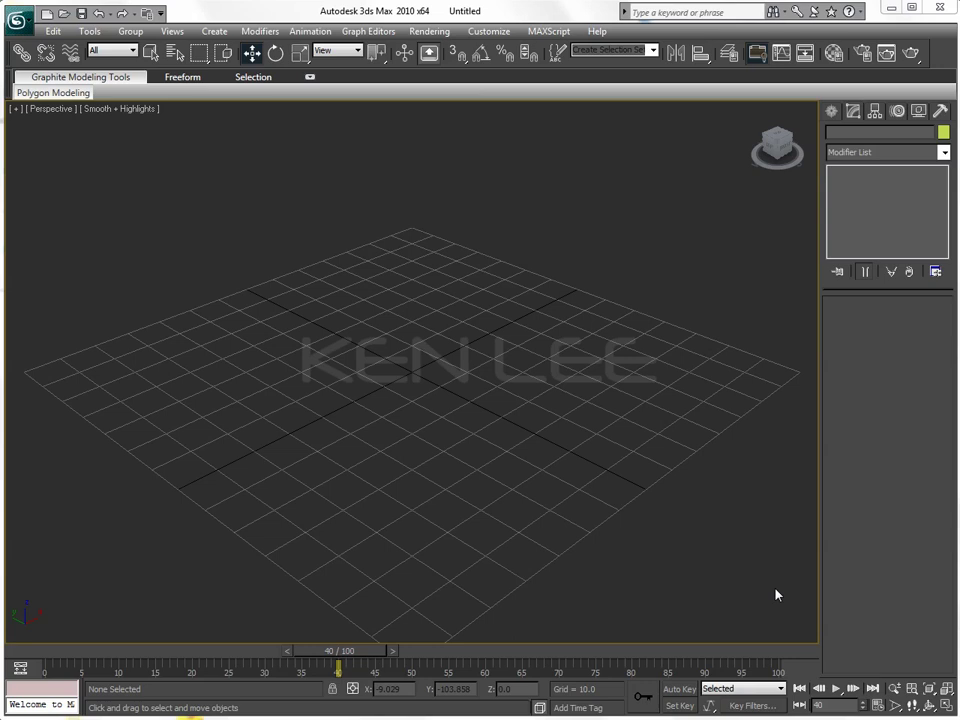
Step: Draw a cylinder at the centre of the Perspective grid, setting its radius and height
left_click(831, 113)
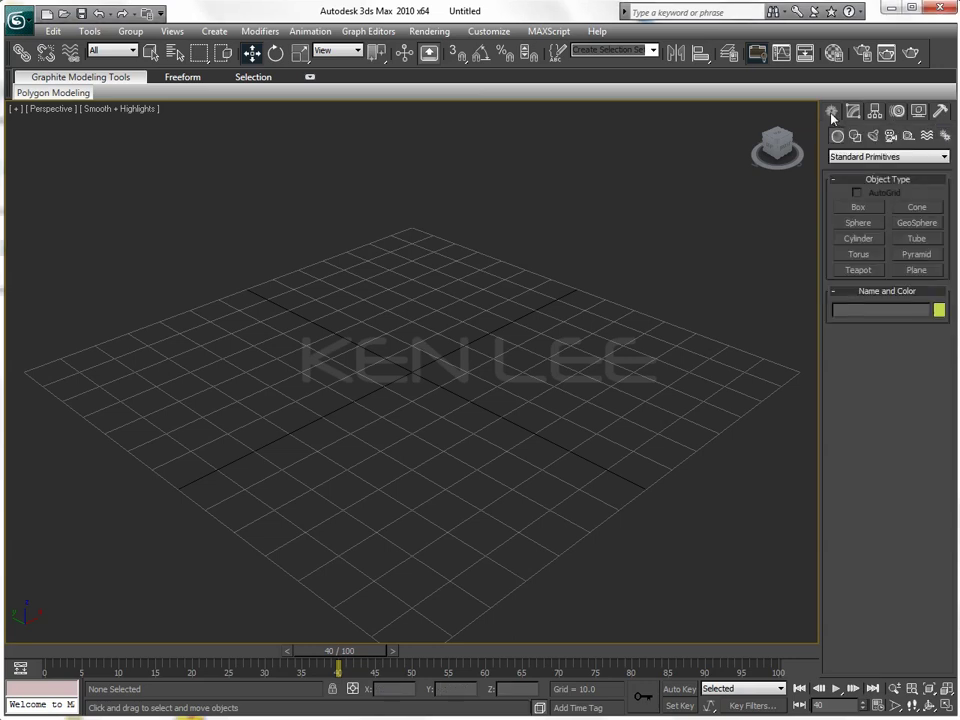
left_click(858, 238)
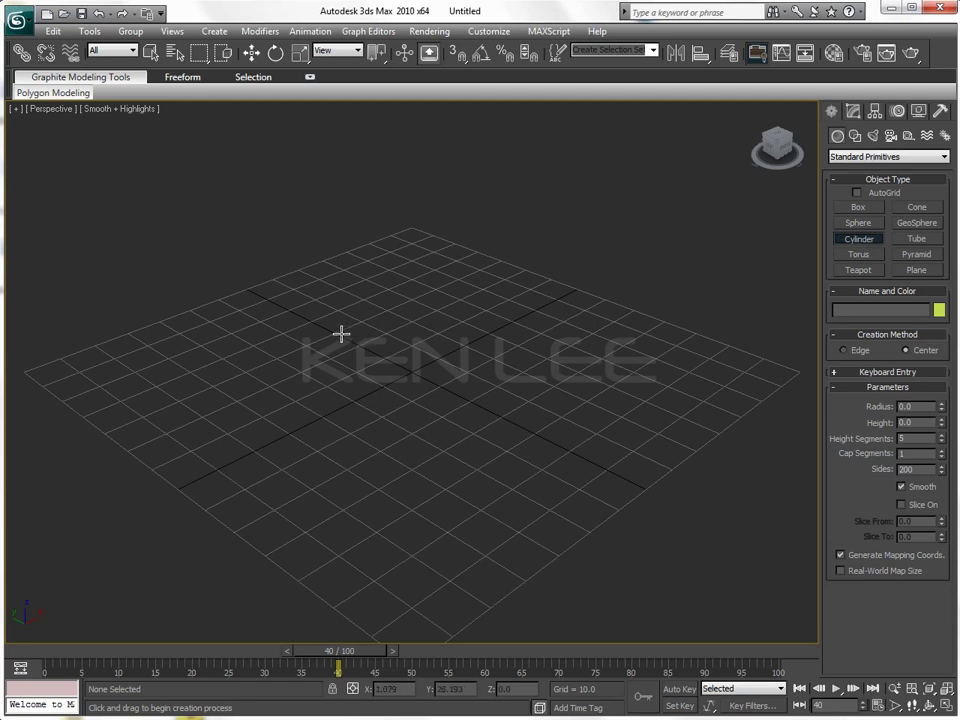
left_click_drag(341, 333, 429, 400)
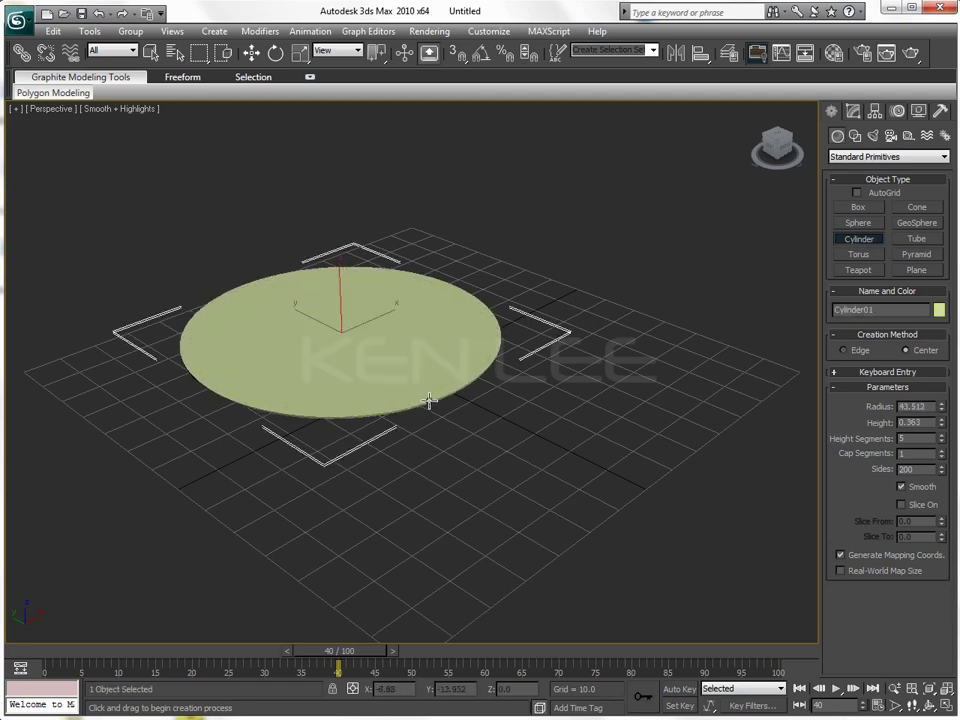
left_click(432, 332)
Step: Try the move, rotate and scale tools on the cylinder, cancel the tilt, then deselect it
key("w")
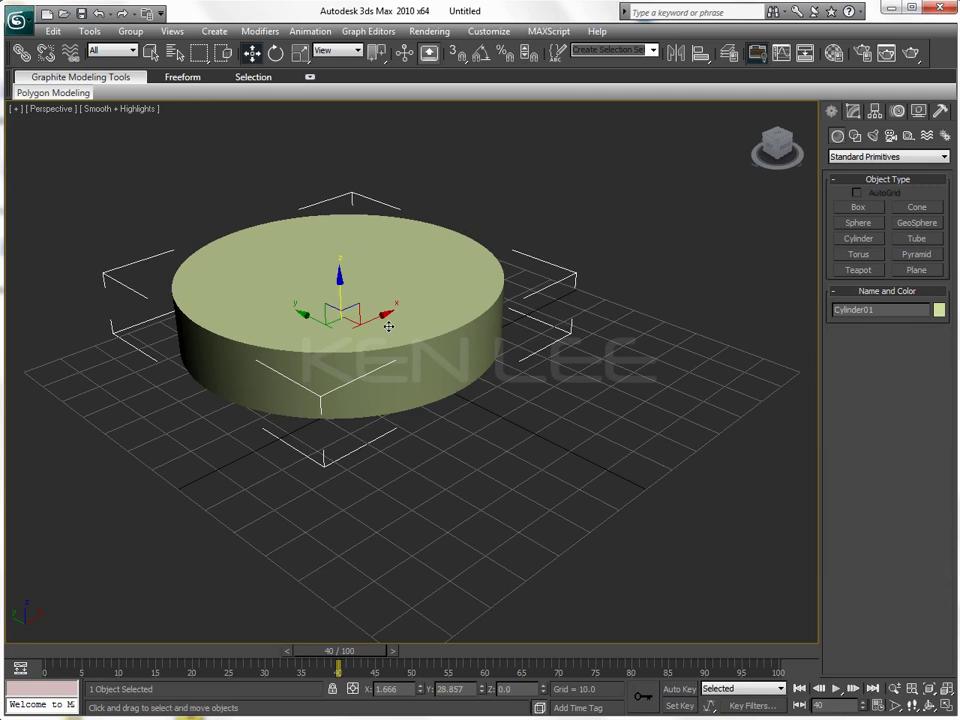
key("e")
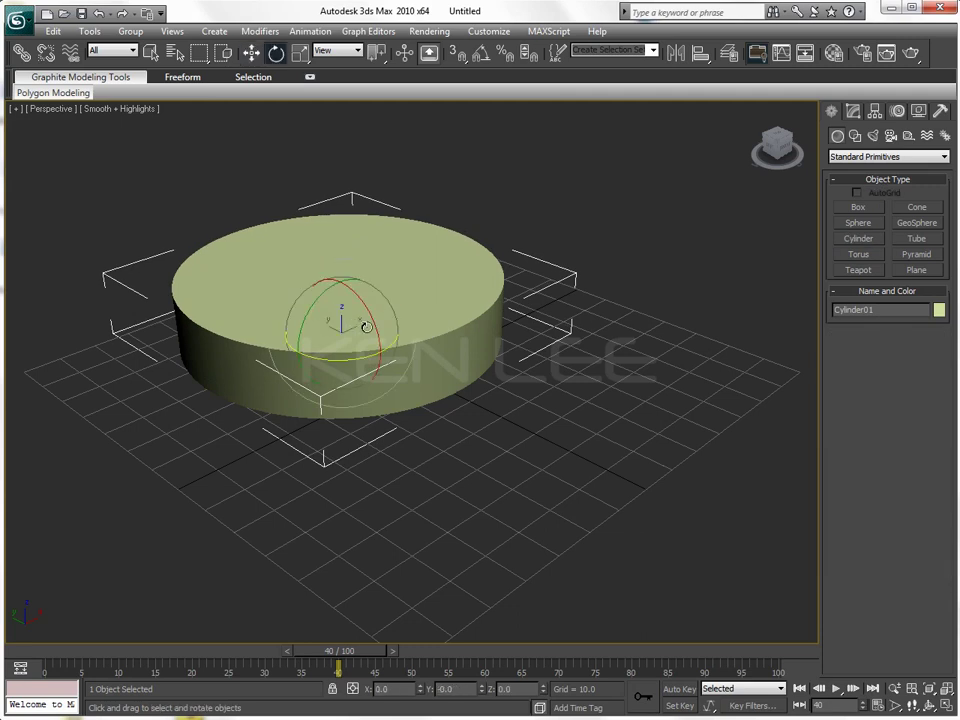
key("r")
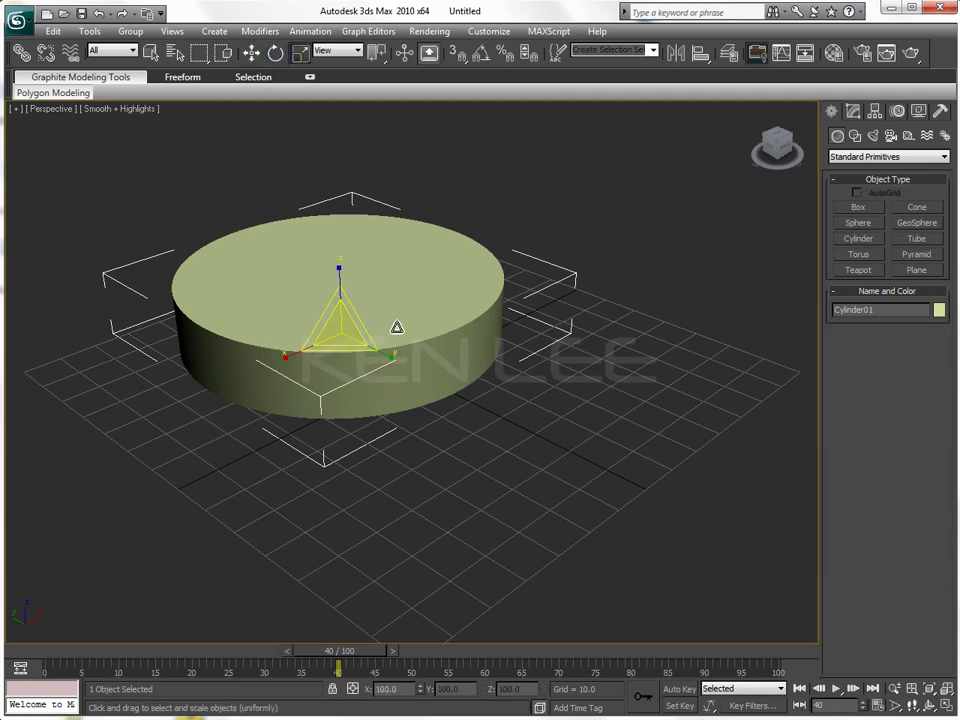
key("w")
mouse_move(396, 327)
middle_mouse_down("alt")
mouse_move(381, 450)
mouse_move(487, 388)
middle_mouse_up("alt")
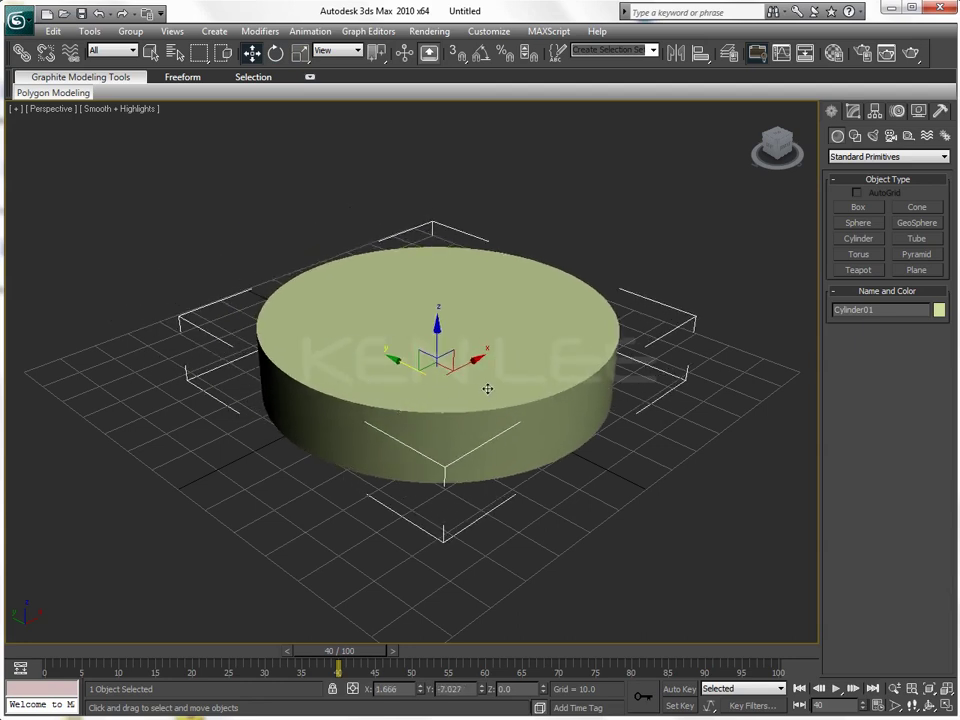
key("e")
left_click_drag(450, 381, 422, 386)
right_click(422, 379)
key("r")
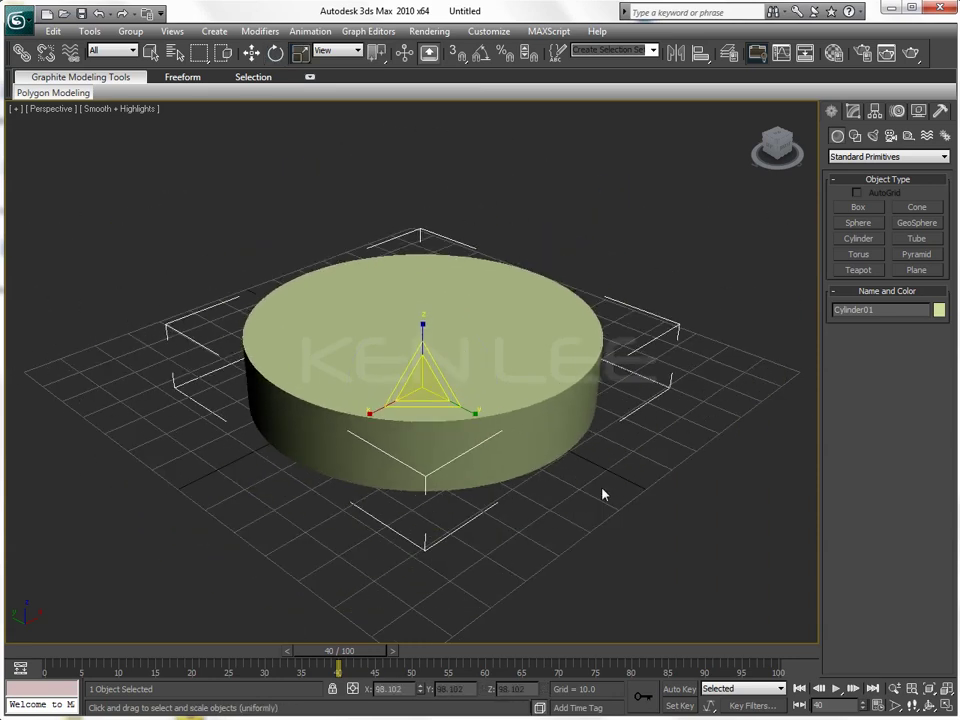
left_click(606, 495)
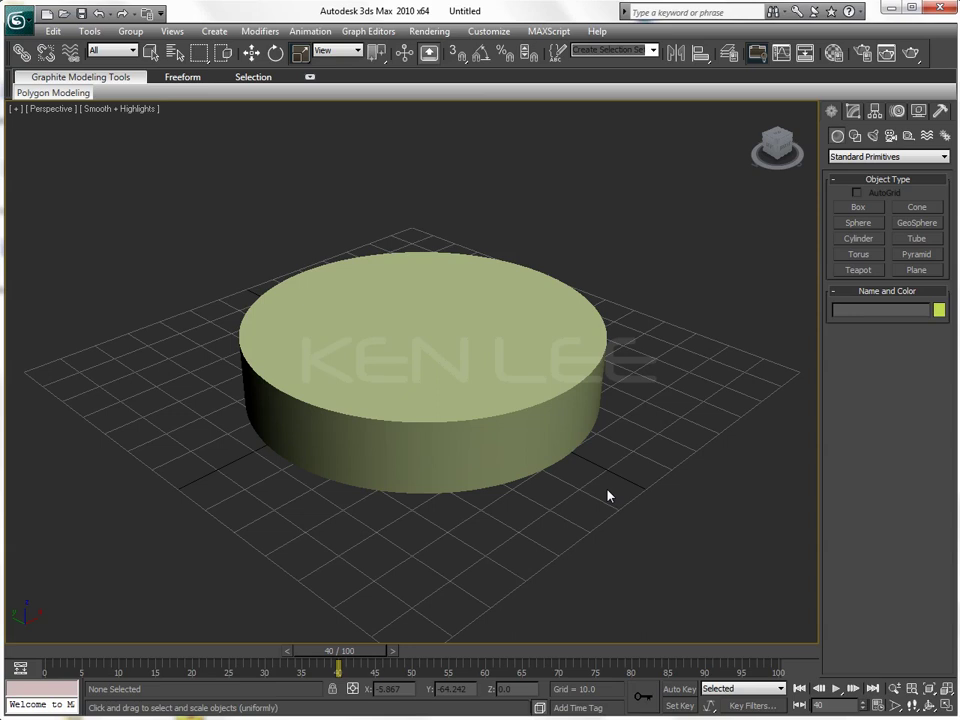
Step: Select the cylinder and set its Sides to 8 in the Modify panel
left_click_drag(189, 212, 534, 501)
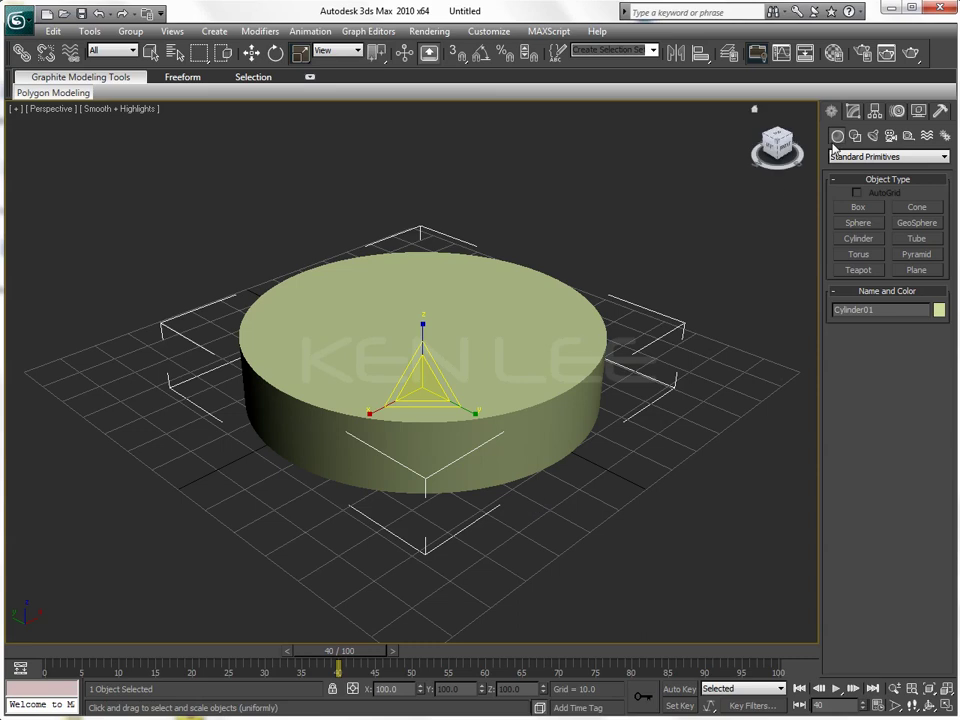
key("w")
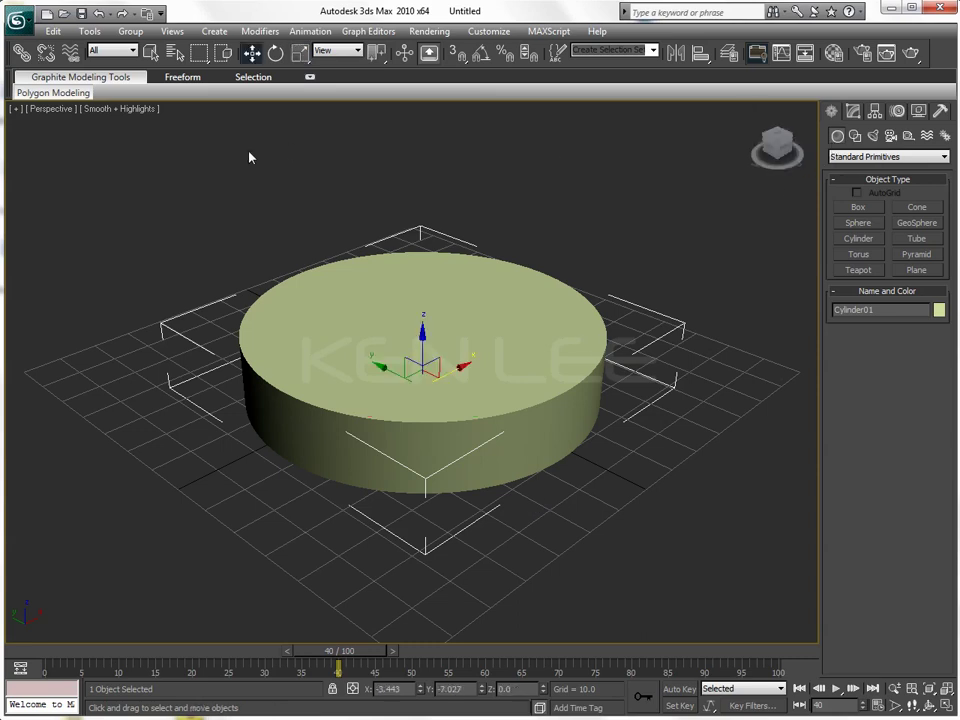
left_click(853, 115)
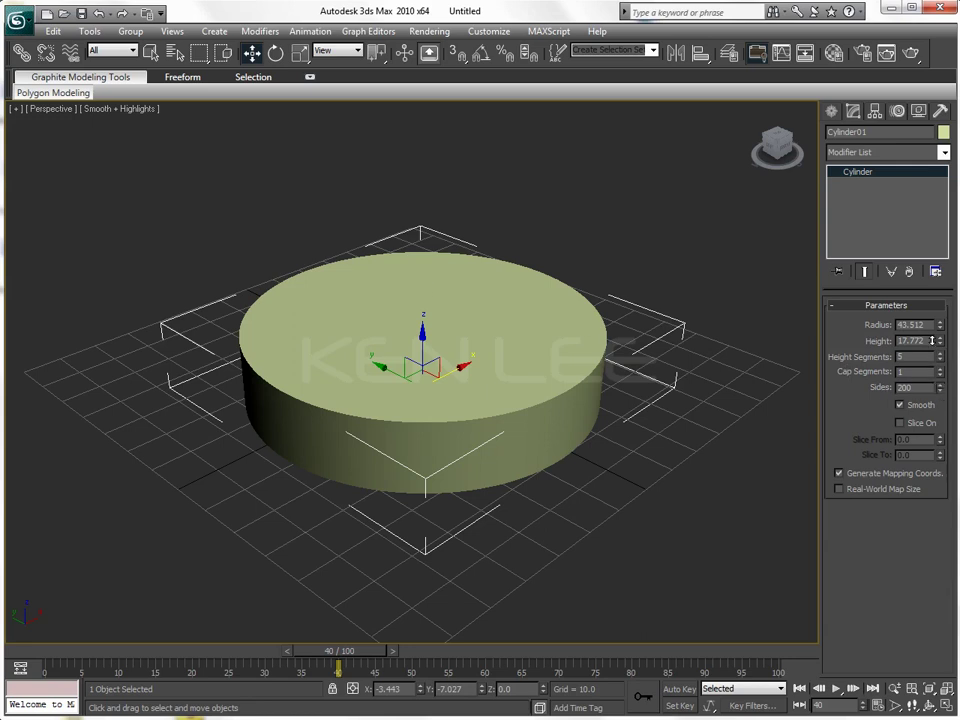
left_click_drag(940, 392, 936, 484)
double_click(915, 387)
type("8")
key("Return")
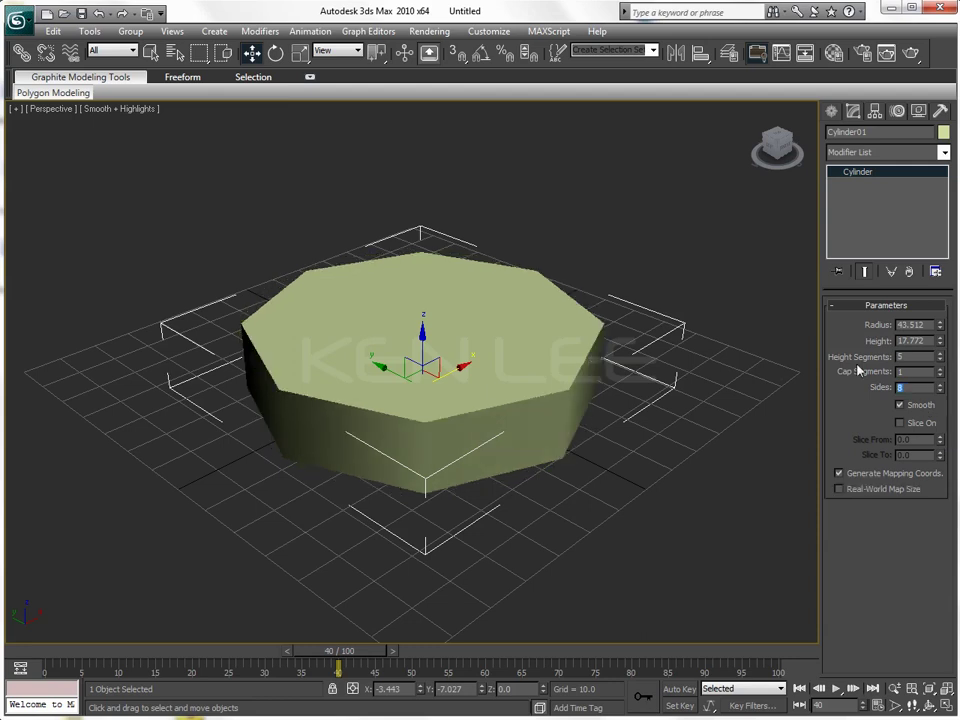
Step: Raise Sides to 200, then set radius 46.993 and height 15.817
left_click_drag(940, 394, 940, 372)
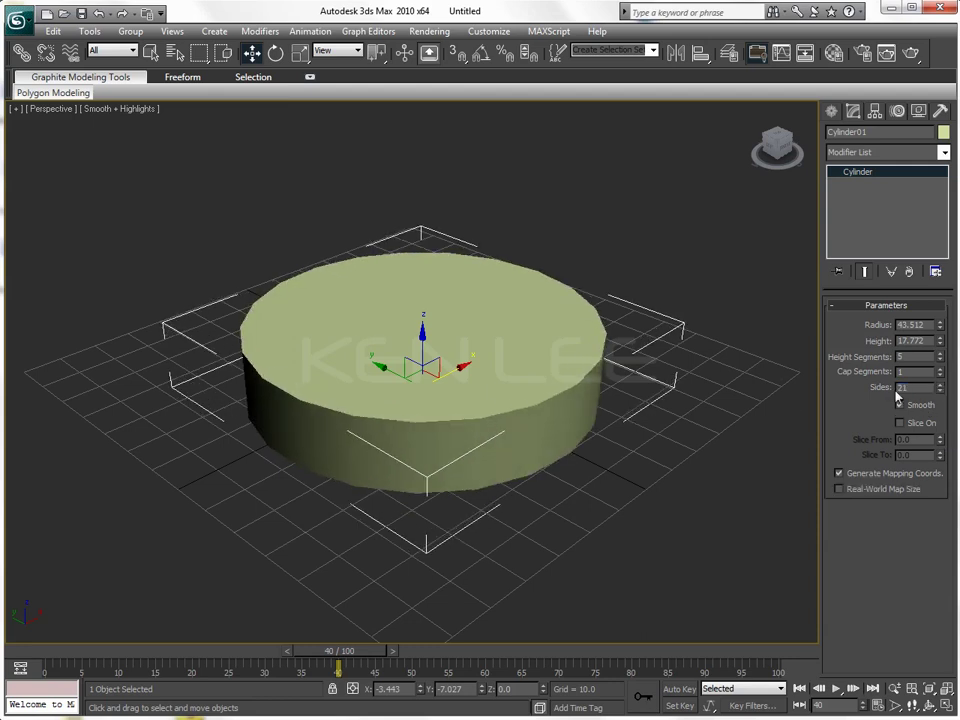
type("200")
key("Return")
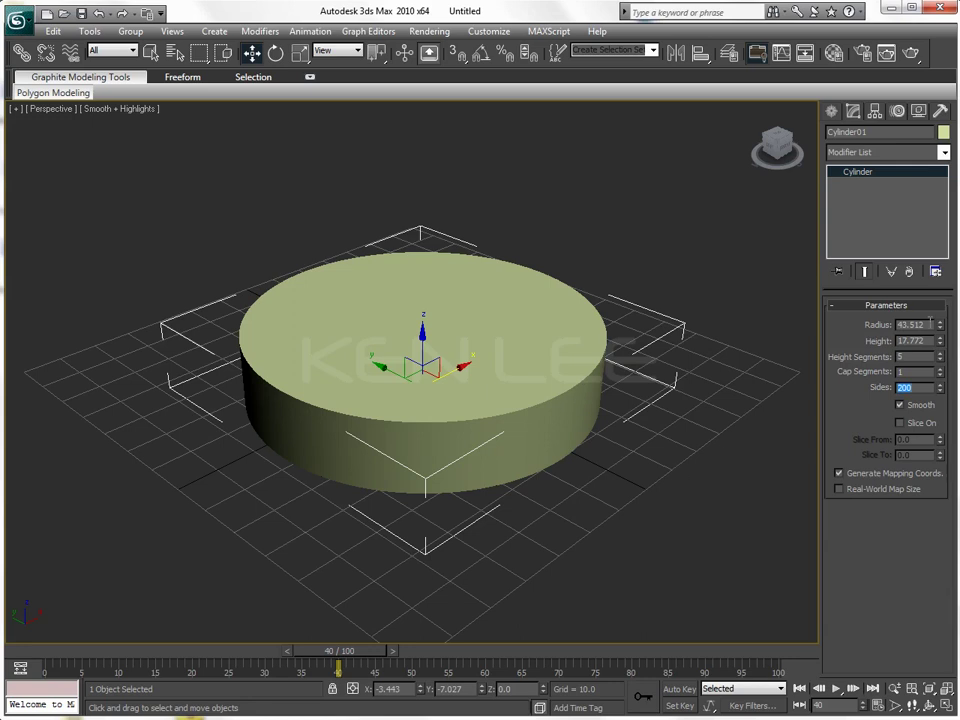
mouse_move(940, 326)
left_mouse_down()
mouse_move(940, 372)
mouse_move(956, 324)
left_mouse_up()
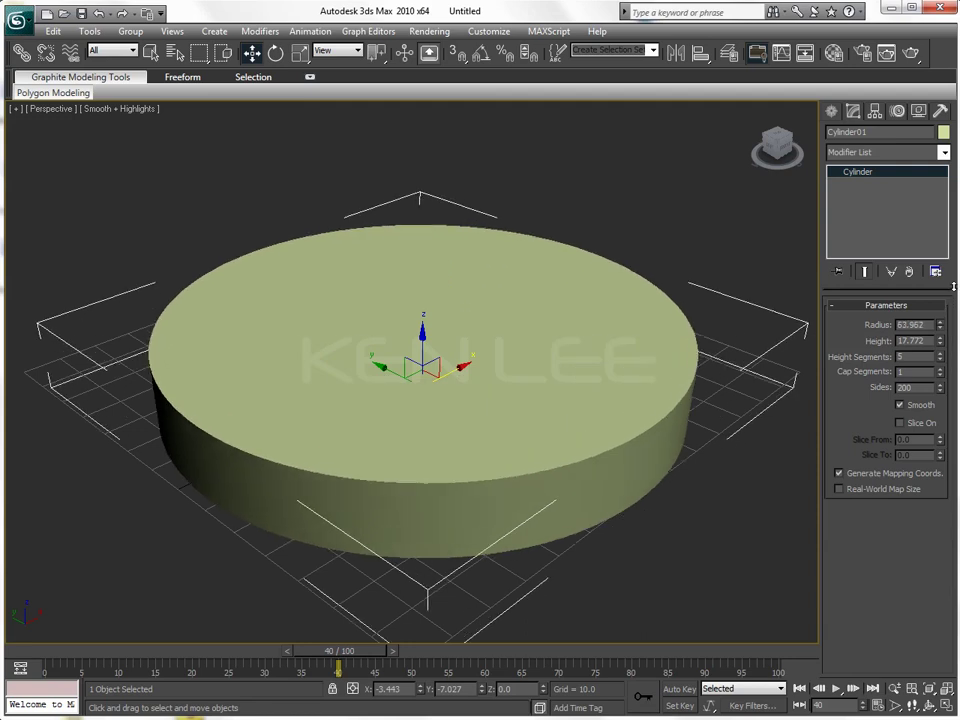
mouse_move(940, 341)
left_mouse_down()
mouse_move(939, 314)
mouse_move(946, 356)
left_mouse_up()
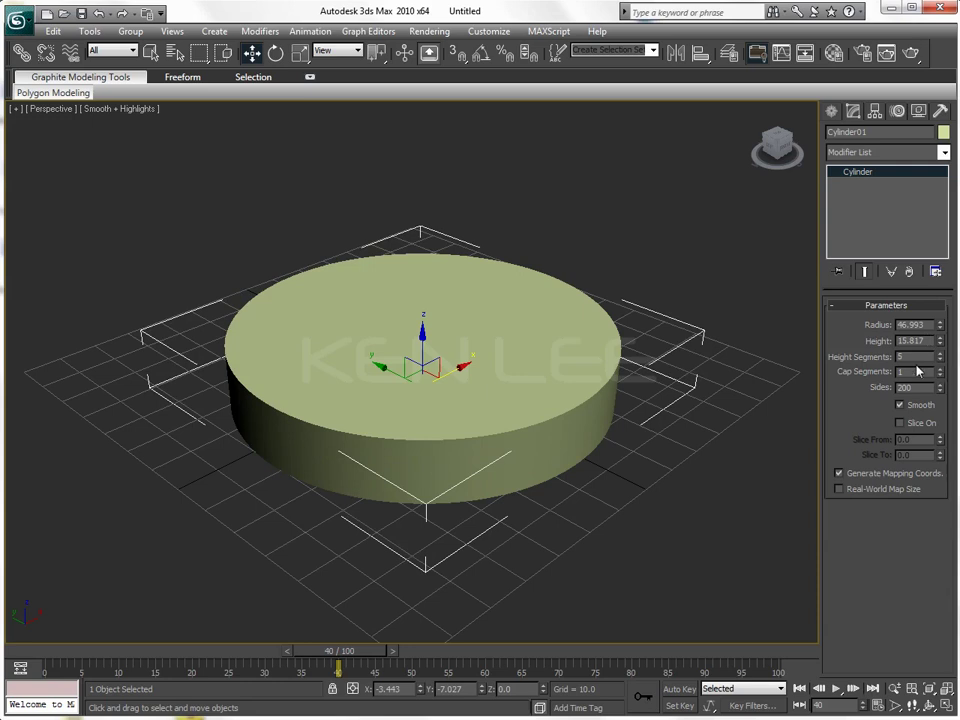
Step: Turn on Slice and try Slice From values, settling on 0.1
left_click(914, 427)
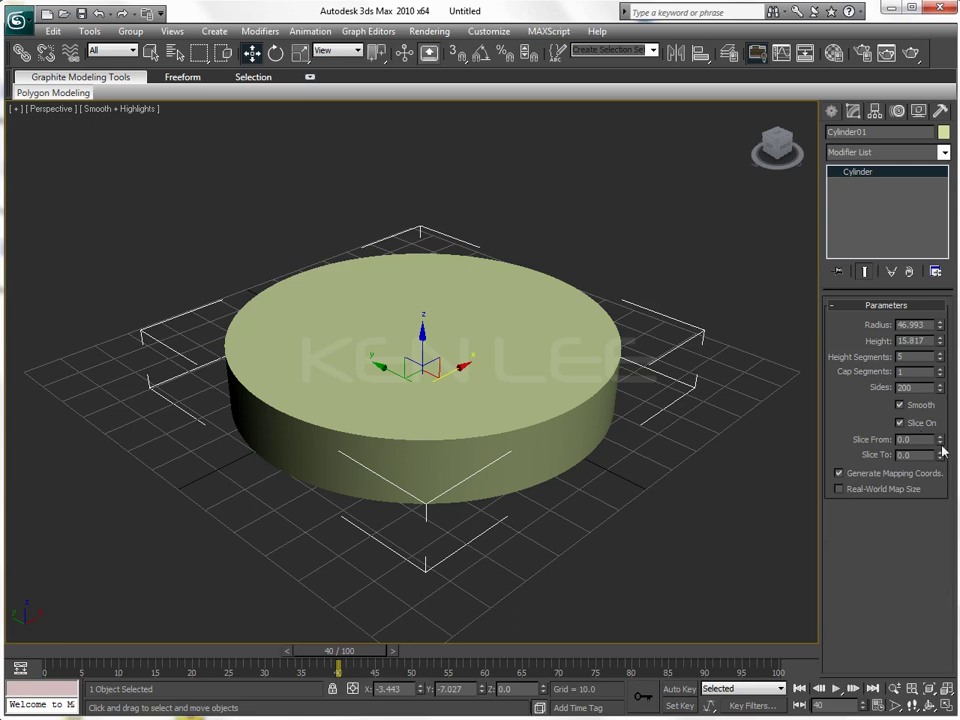
left_click(940, 444)
left_click_drag(940, 444, 934, 274)
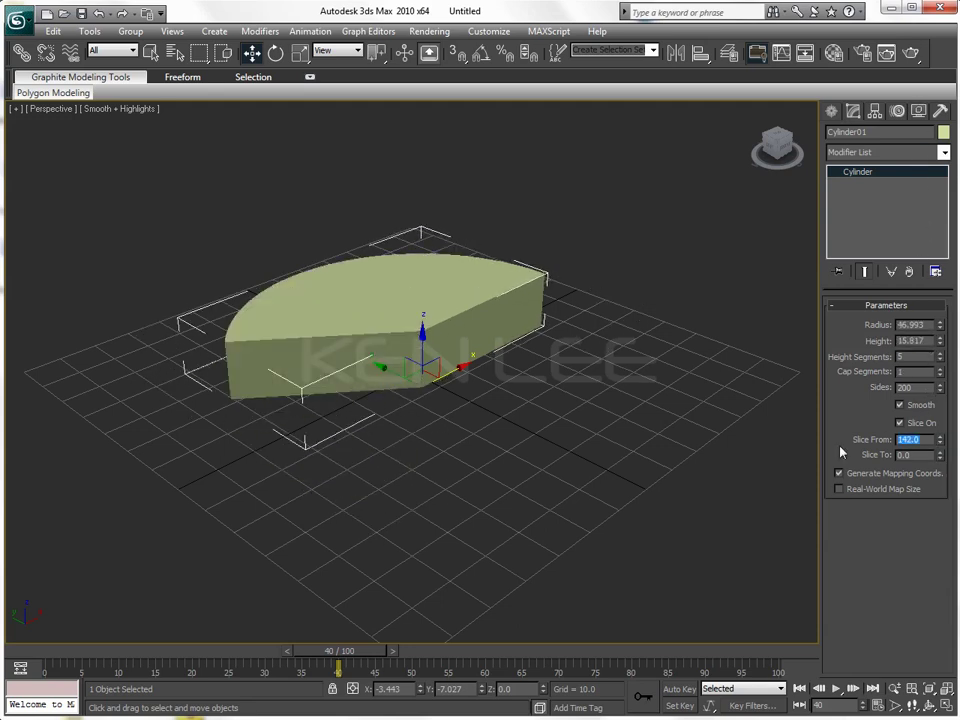
type("0")
key("Return")
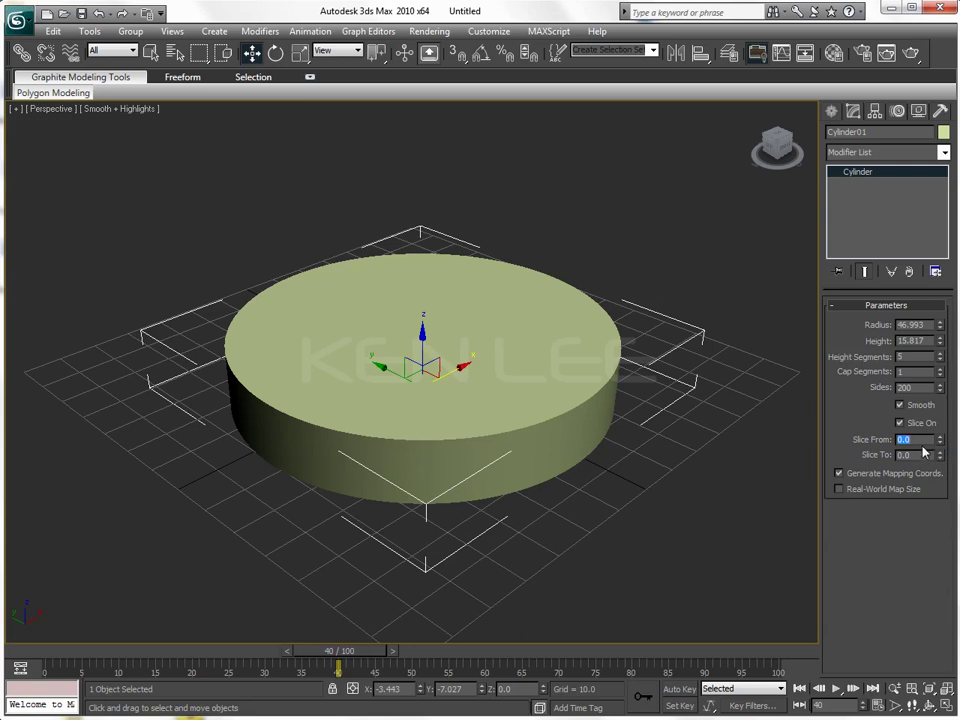
type("0.1")
key("Return")
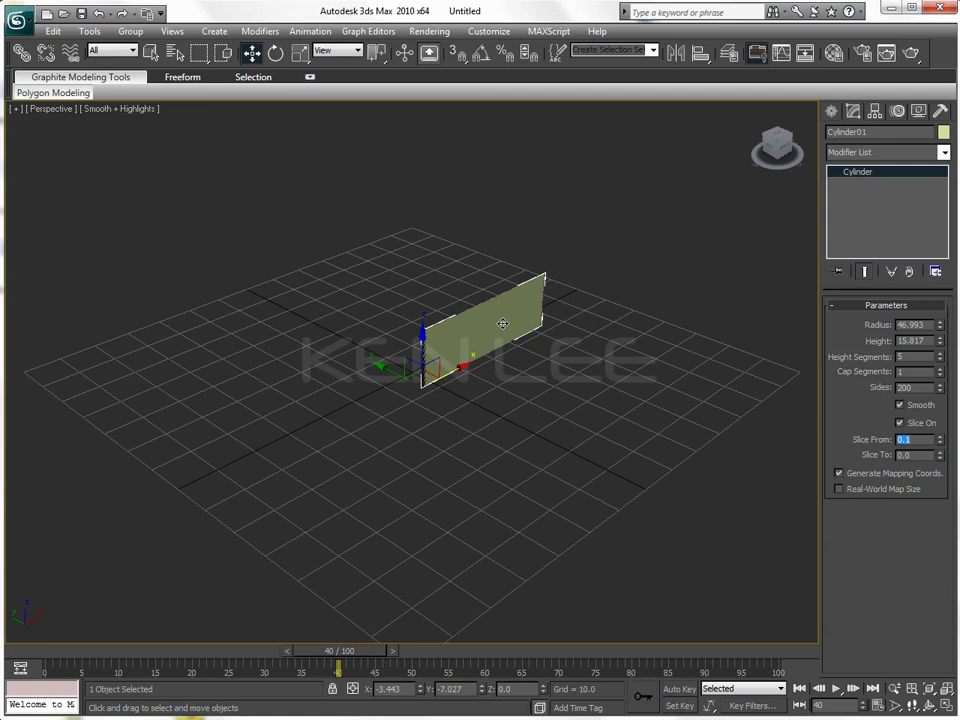
left_click_drag(940, 439, 933, 100)
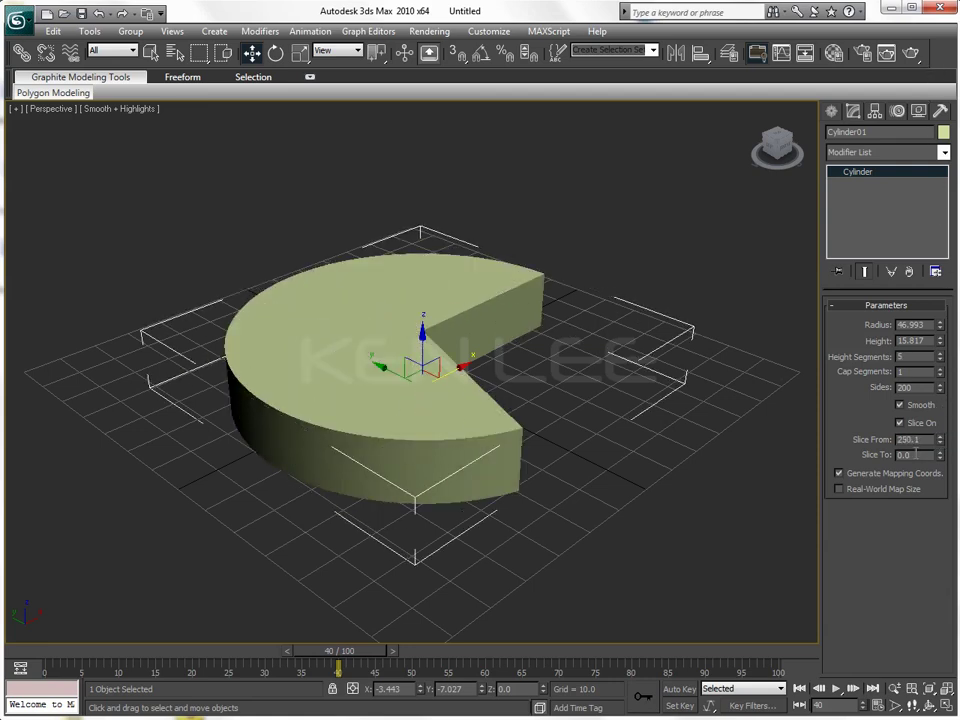
key("ctrl+z")
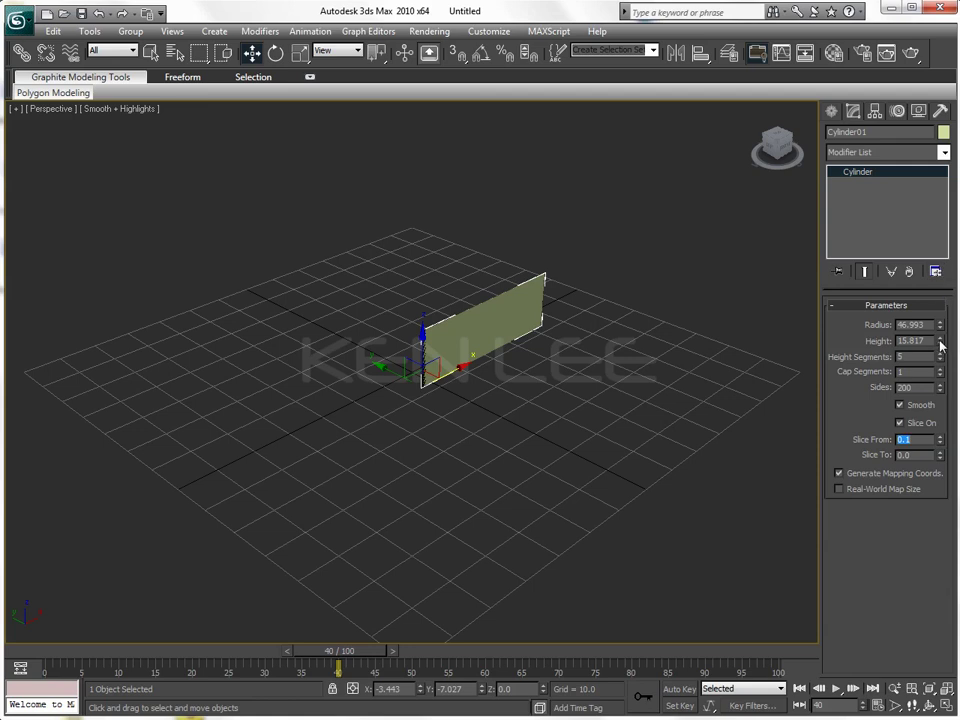
Step: Adjust radius to 42.119 and height to 14.402, then sweep Slice From to 212.6
left_click_drag(940, 344, 934, 411)
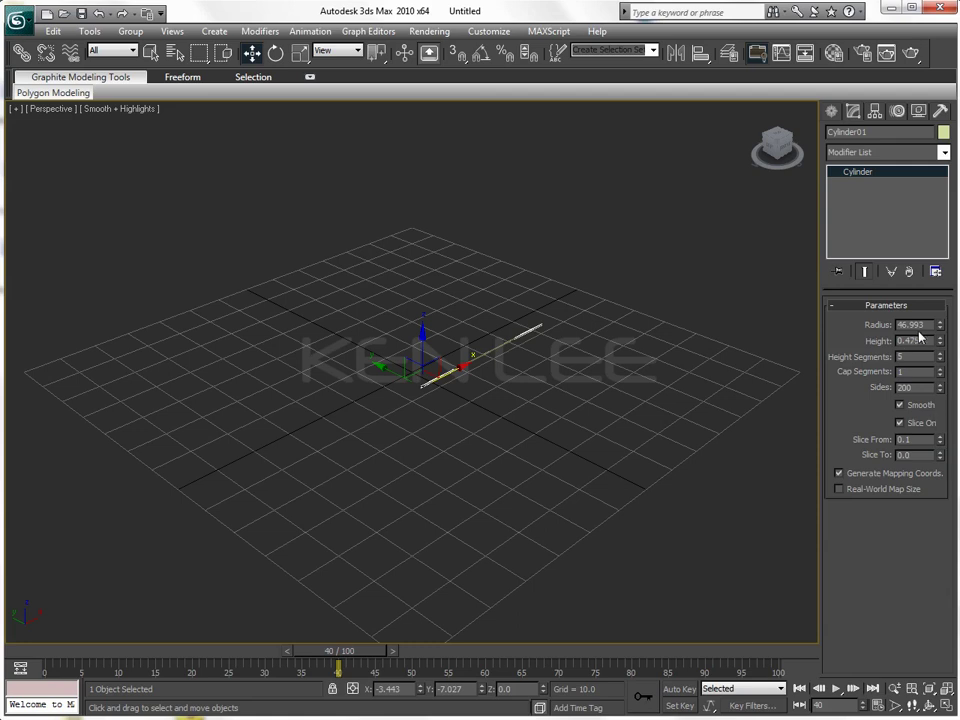
mouse_move(940, 330)
left_mouse_down()
mouse_move(931, 402)
mouse_move(942, 315)
left_mouse_up()
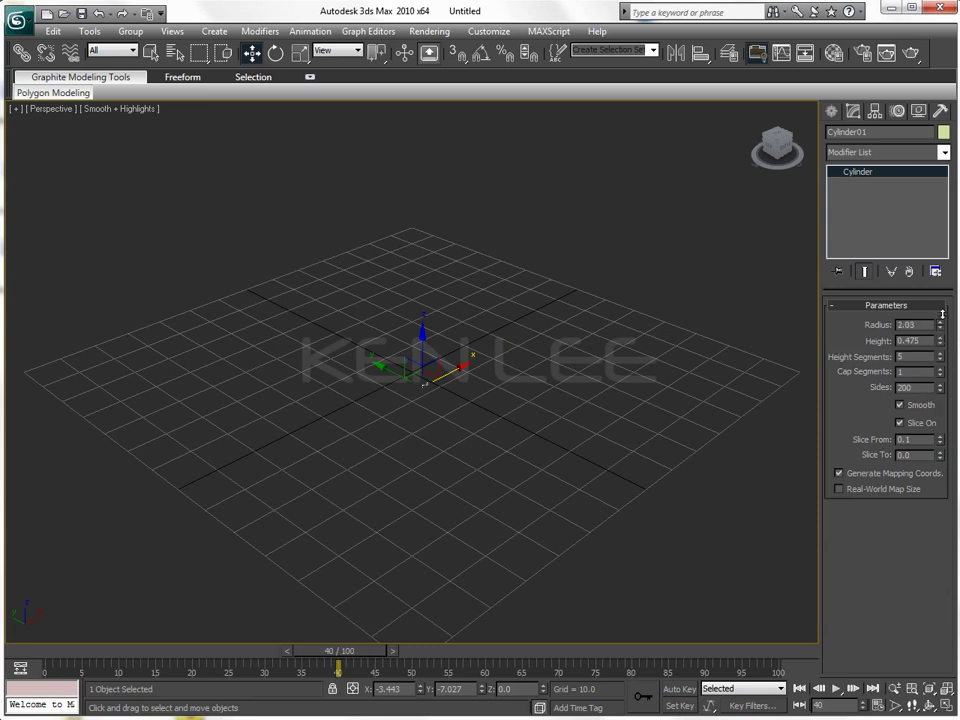
mouse_move(942, 315)
left_mouse_down()
mouse_move(950, 126)
mouse_move(940, 348)
mouse_move(947, 172)
left_mouse_up()
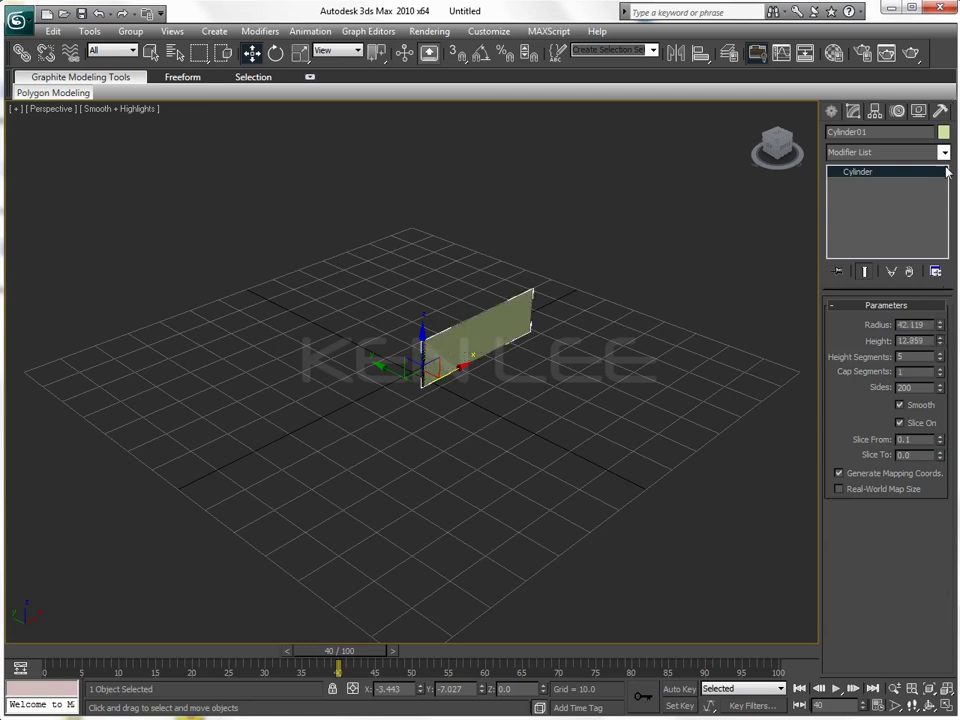
left_click_drag(942, 342, 942, 335)
left_click_drag(940, 439, 953, 125)
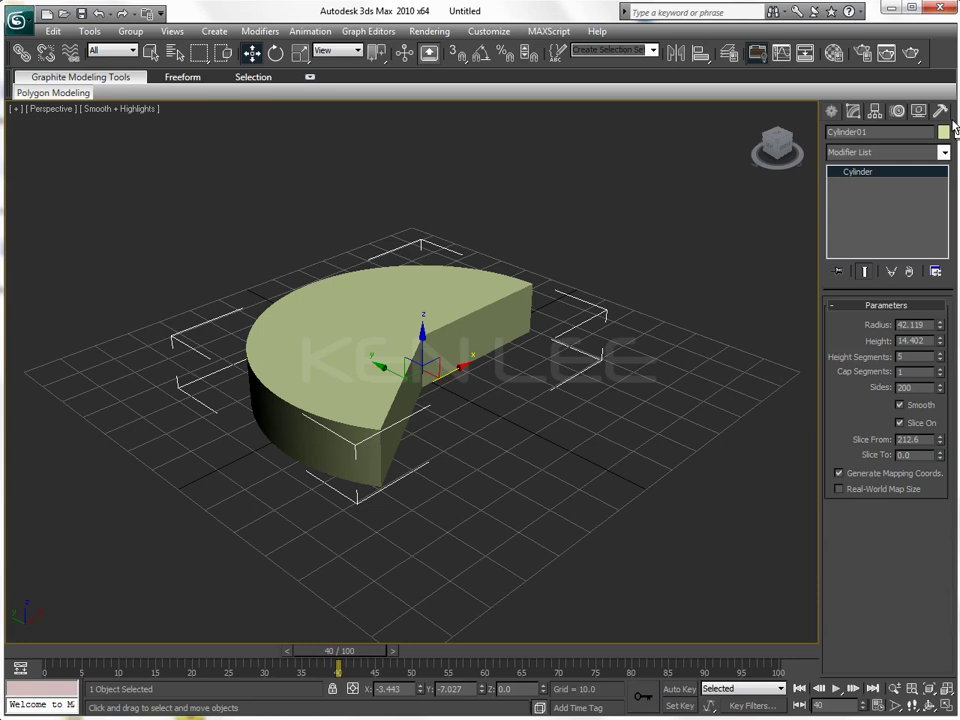
Step: Move the time slider to frame 100 and switch Auto Key on
left_click(679, 689)
left_click(684, 691)
left_click_drag(340, 655, 818, 651)
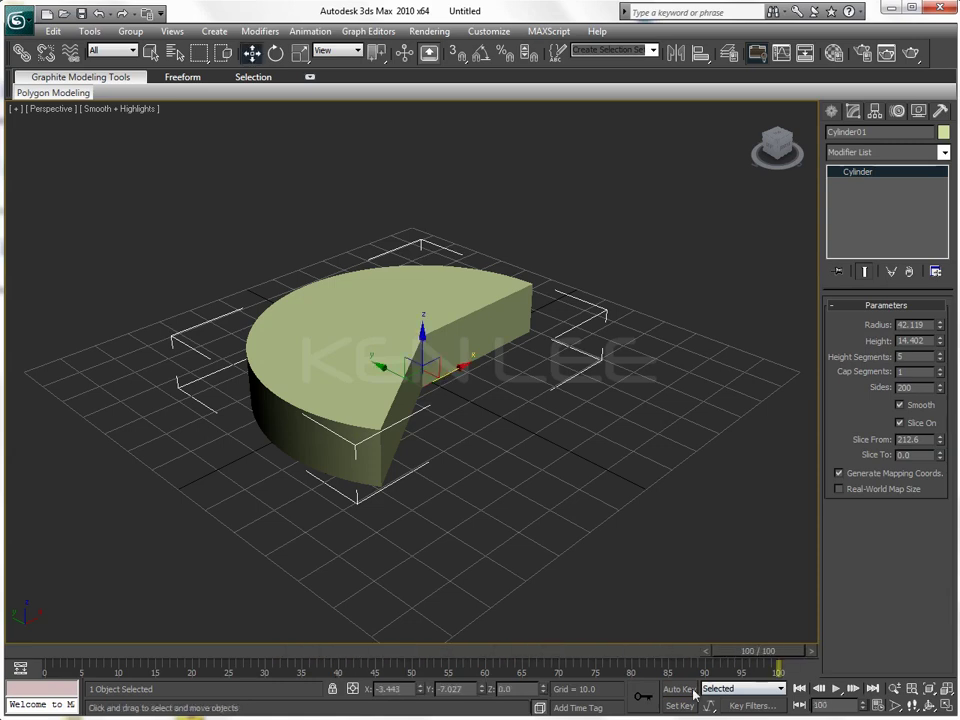
left_click(679, 690)
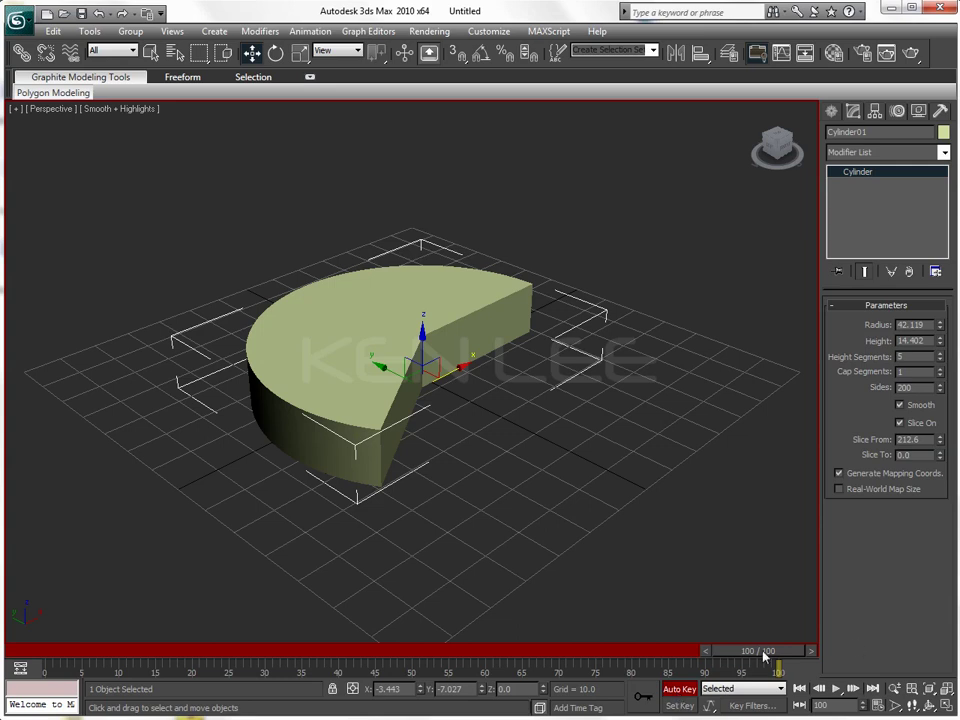
Step: At frame 100, key Slice From to 360 and scrub back to frame 0
left_click(930, 439)
type("360")
key("Return")
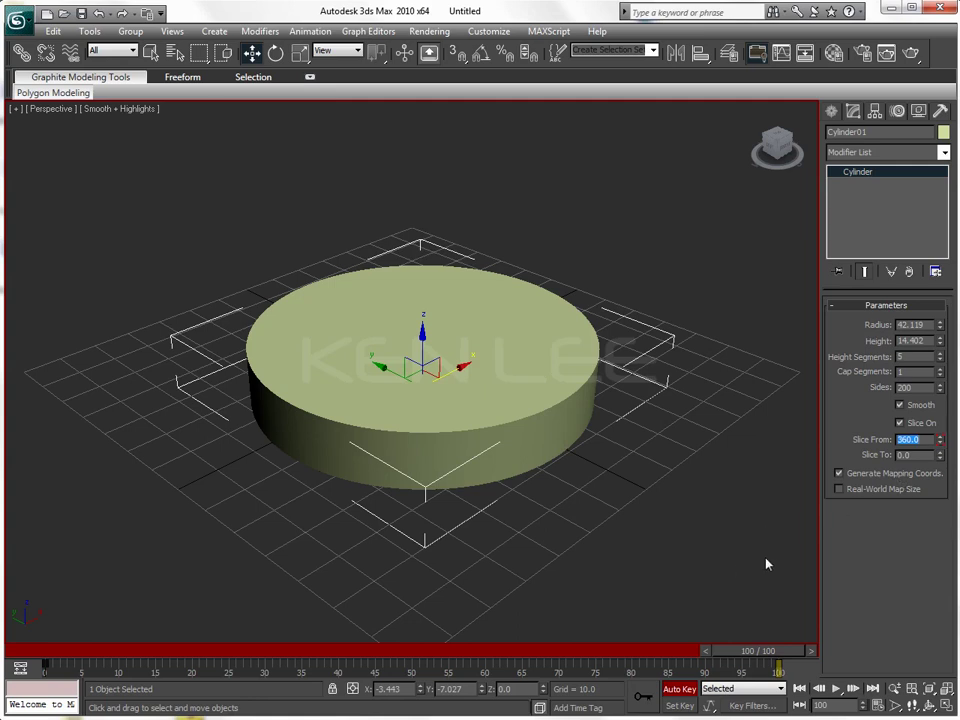
left_click_drag(771, 656, 46, 670)
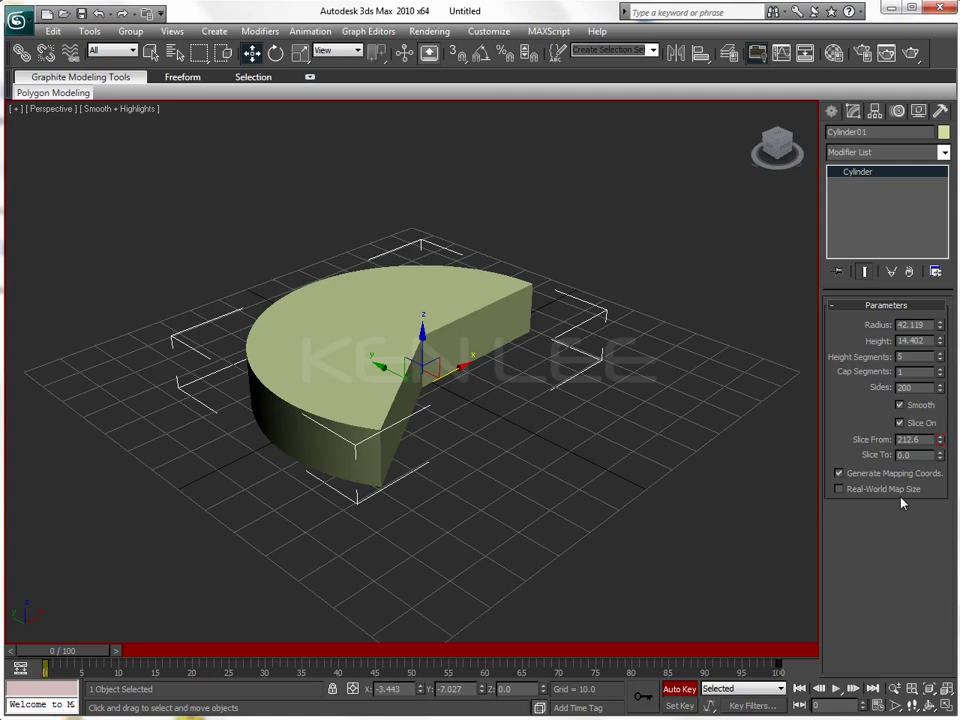
Step: Key Slice From to 0.1 at frame 0 and preview the slice growing
right_click(940, 441)
type("0.1")
key("Return")
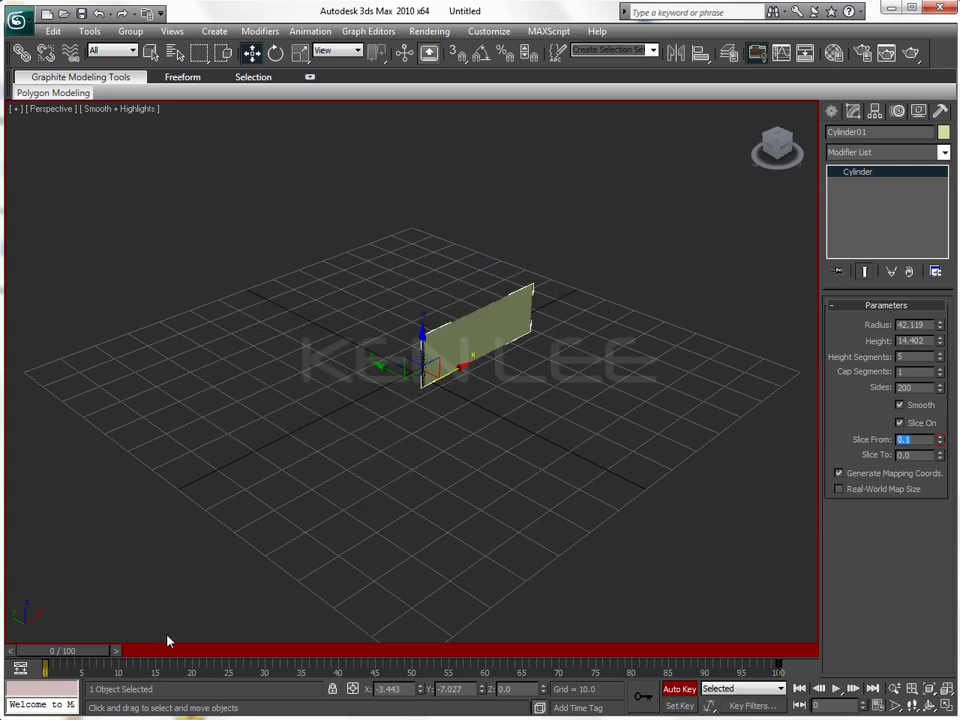
mouse_move(66, 651)
left_mouse_down()
mouse_move(152, 663)
mouse_move(124, 609)
mouse_move(814, 643)
mouse_move(227, 690)
mouse_move(15, 622)
mouse_move(759, 636)
mouse_move(70, 637)
left_mouse_up()
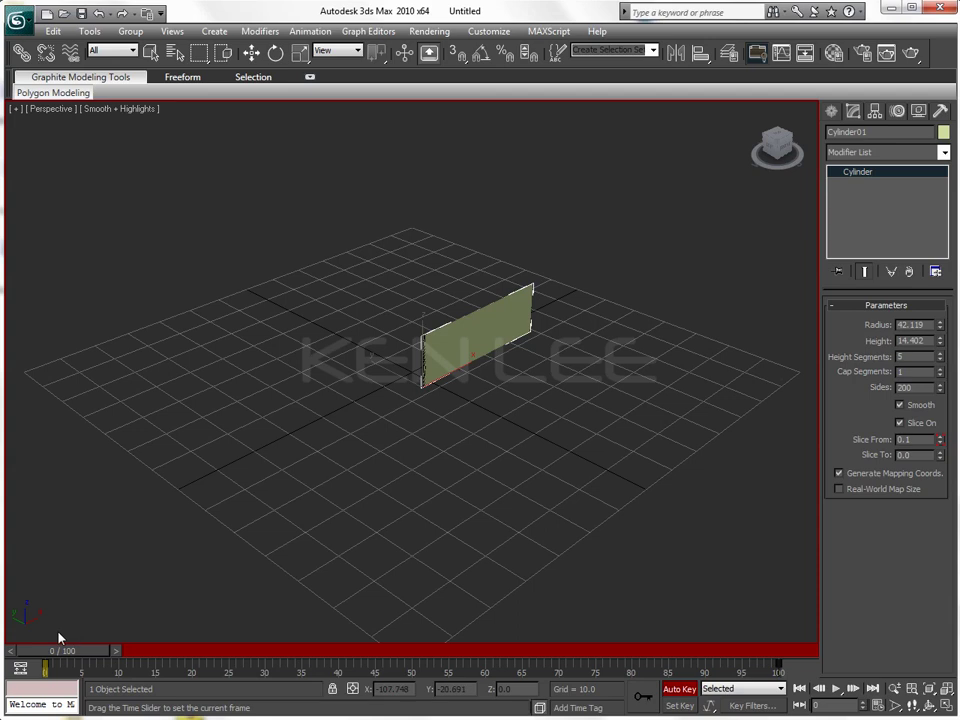
key("w")
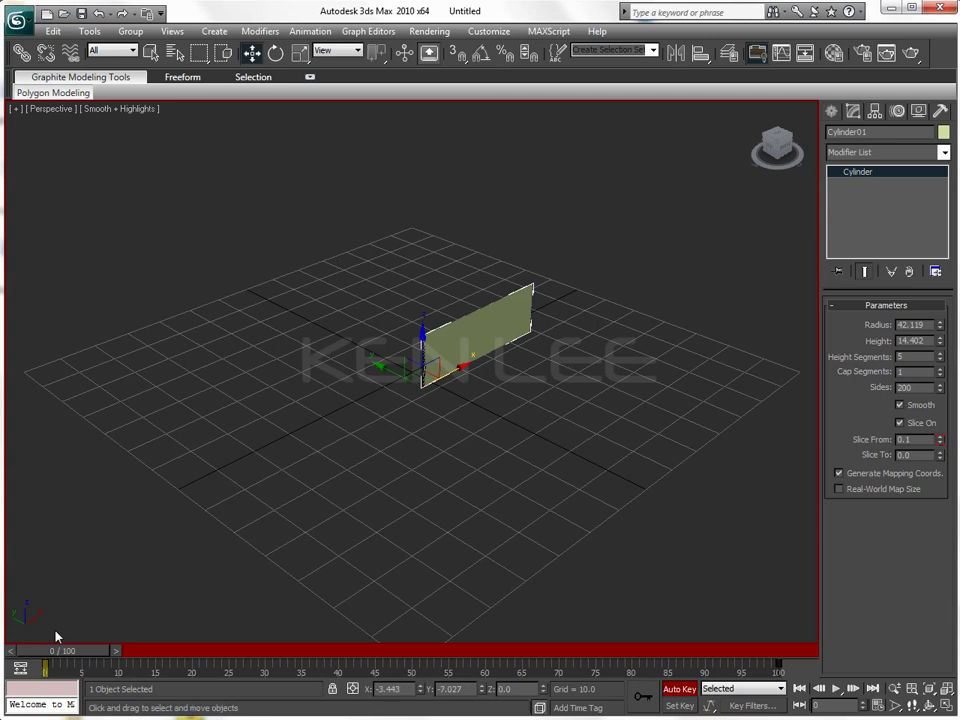
Step: Key Slice From at 0.1 on frame 40, then scrub around frame 40 to check the sliver
mouse_move(66, 651)
left_mouse_down()
mouse_move(238, 655)
mouse_move(14, 651)
left_mouse_up()
left_click_drag(64, 650, 338, 656)
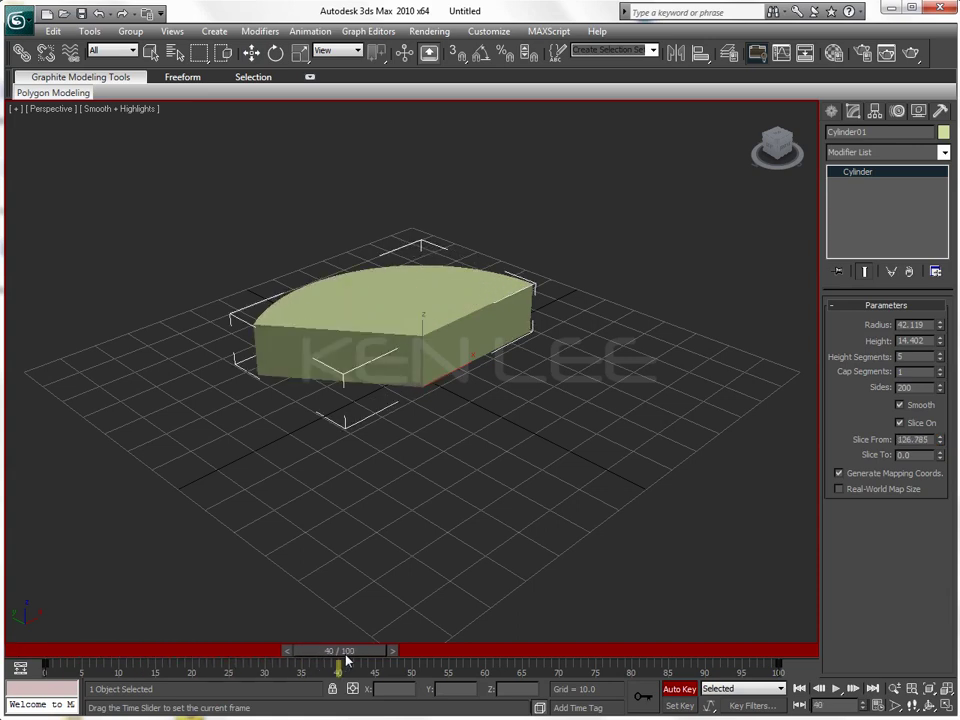
key("w")
double_click(912, 439)
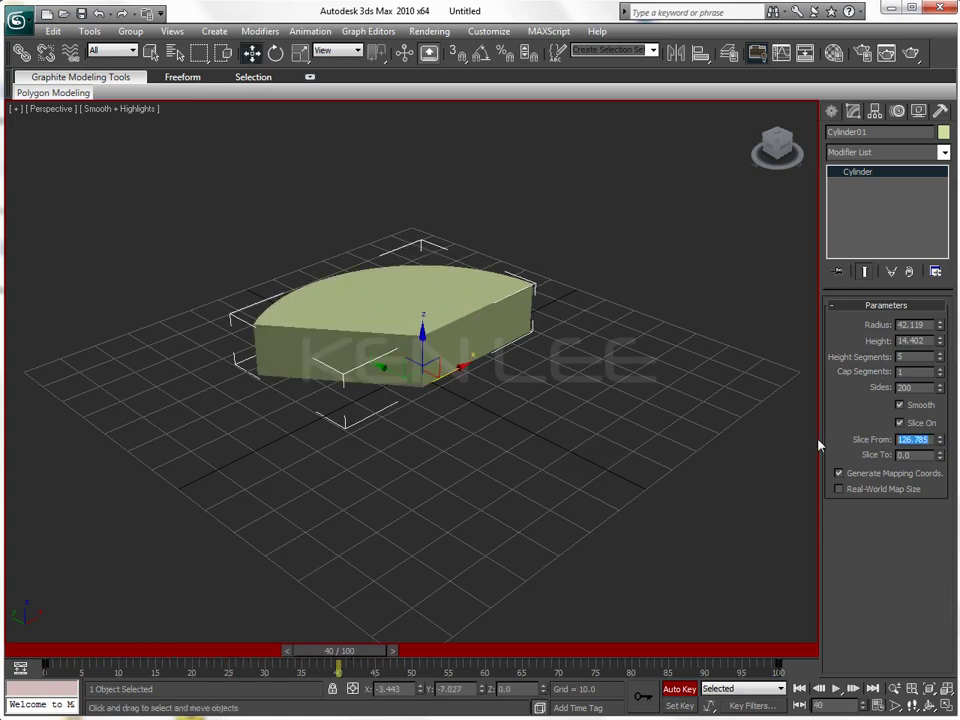
type("0.1")
key("Return")
mouse_move(385, 651)
left_mouse_down()
mouse_move(688, 662)
mouse_move(171, 656)
mouse_move(239, 651)
left_mouse_up()
key("w")
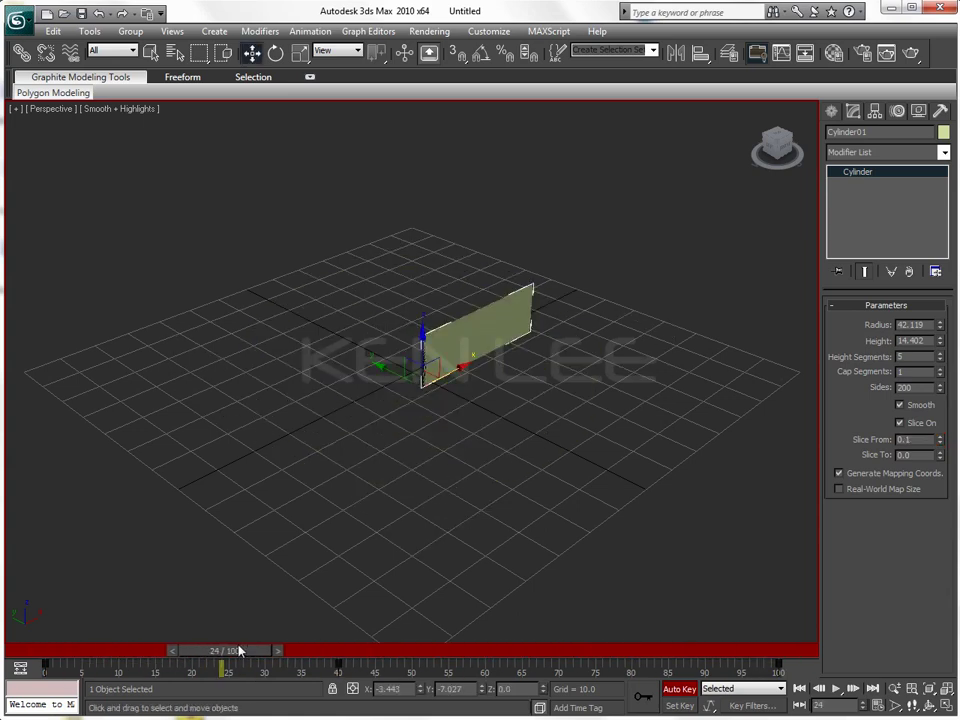
left_click_drag(239, 651, 356, 657)
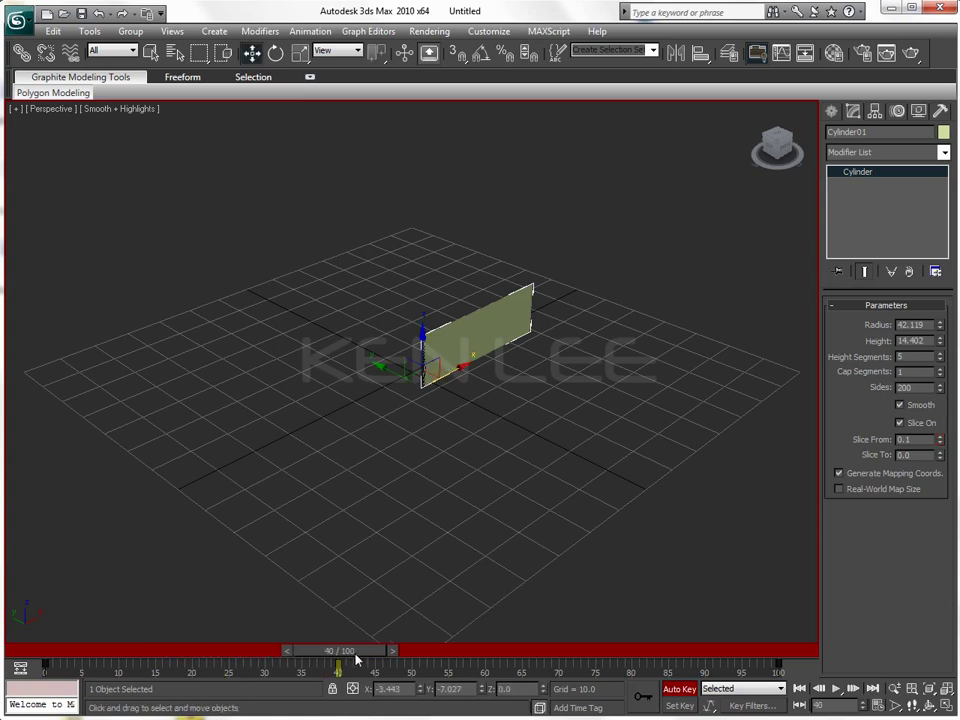
mouse_move(360, 651)
left_mouse_down()
mouse_move(726, 651)
mouse_move(357, 655)
left_mouse_up()
key("w")
Step: Key the cylinder's Height to 15 at frame 40 and preview the animation
left_click_drag(928, 341, 827, 349)
type("15")
key("Return")
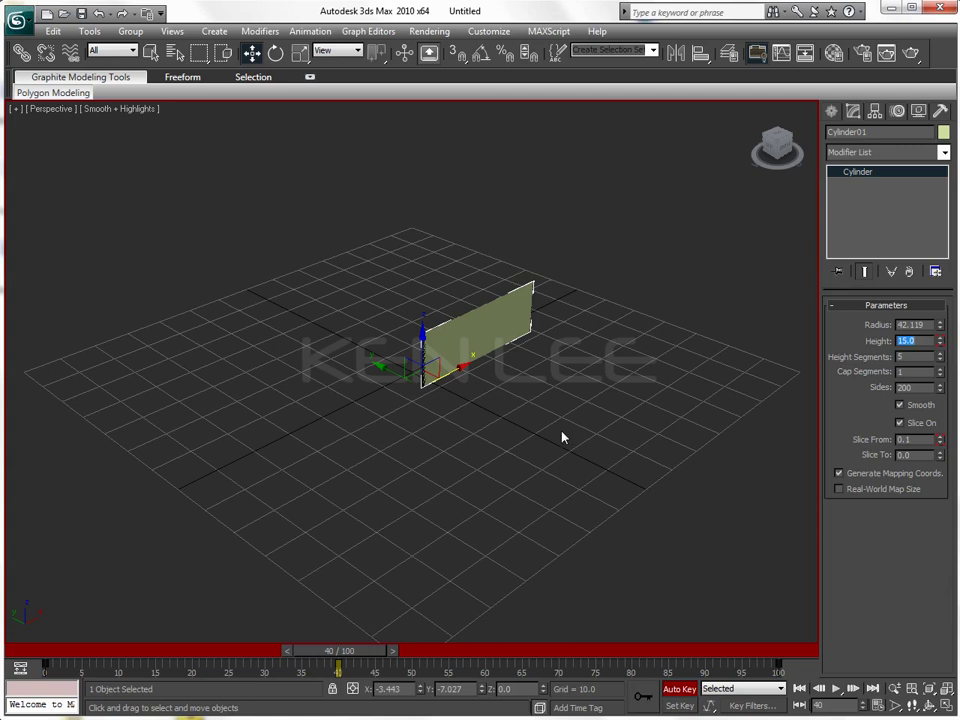
mouse_move(351, 651)
left_mouse_down()
mouse_move(424, 662)
mouse_move(780, 662)
mouse_move(172, 645)
mouse_move(165, 700)
left_mouse_up()
key("w")
key("w")
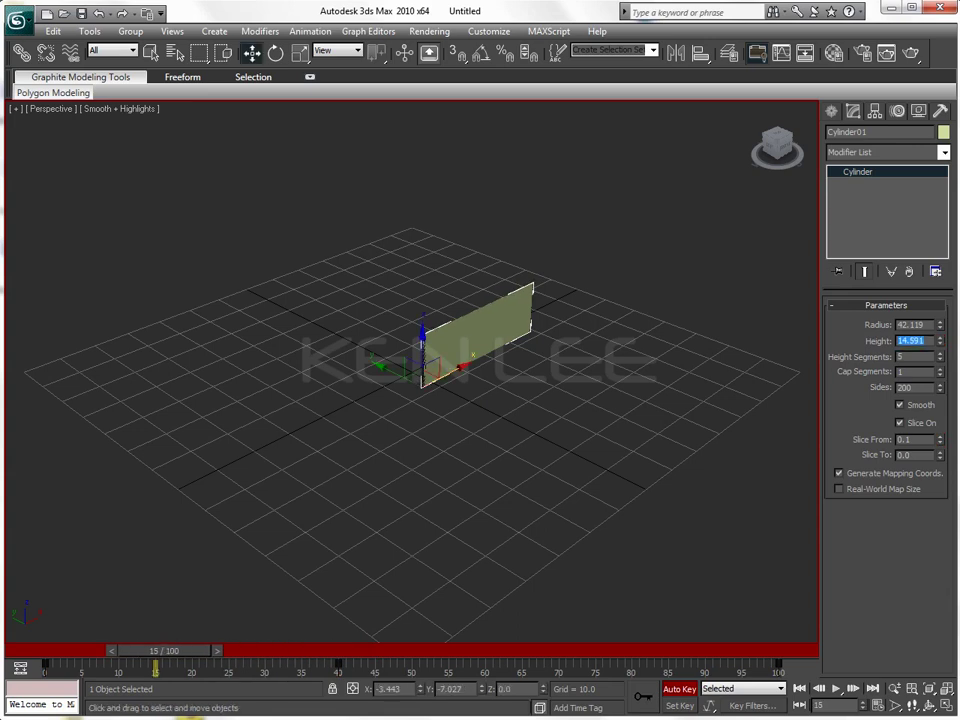
Step: Key Height to 0.1 at frames 15 and 0, previewing the height growth
type("0.1")
key("Return")
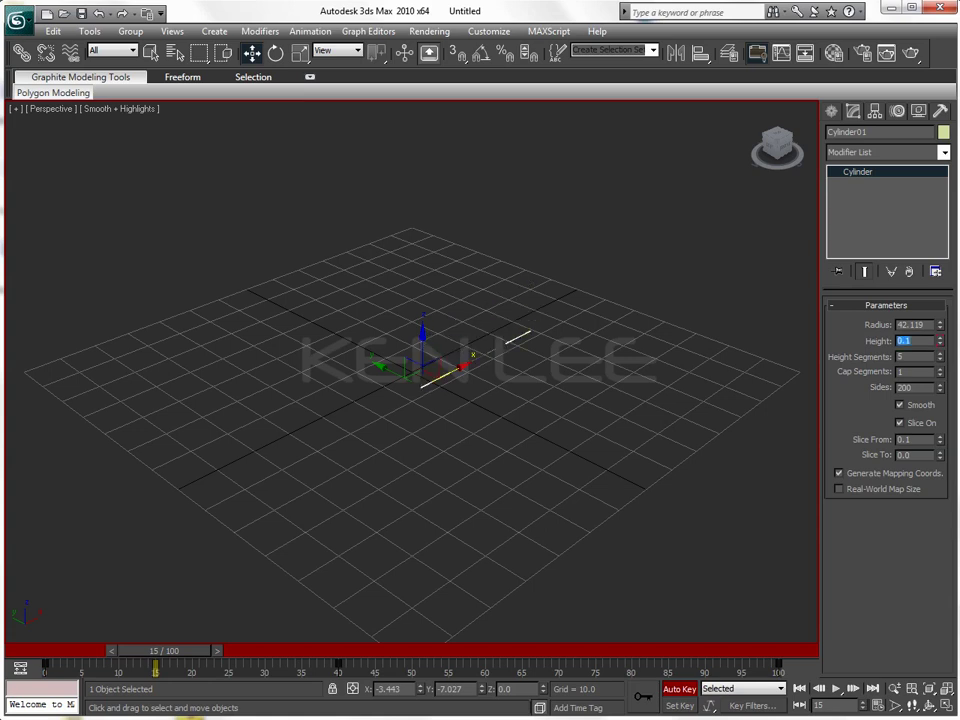
mouse_move(172, 651)
left_mouse_down()
mouse_move(200, 660)
mouse_move(514, 664)
mouse_move(45, 663)
left_mouse_up()
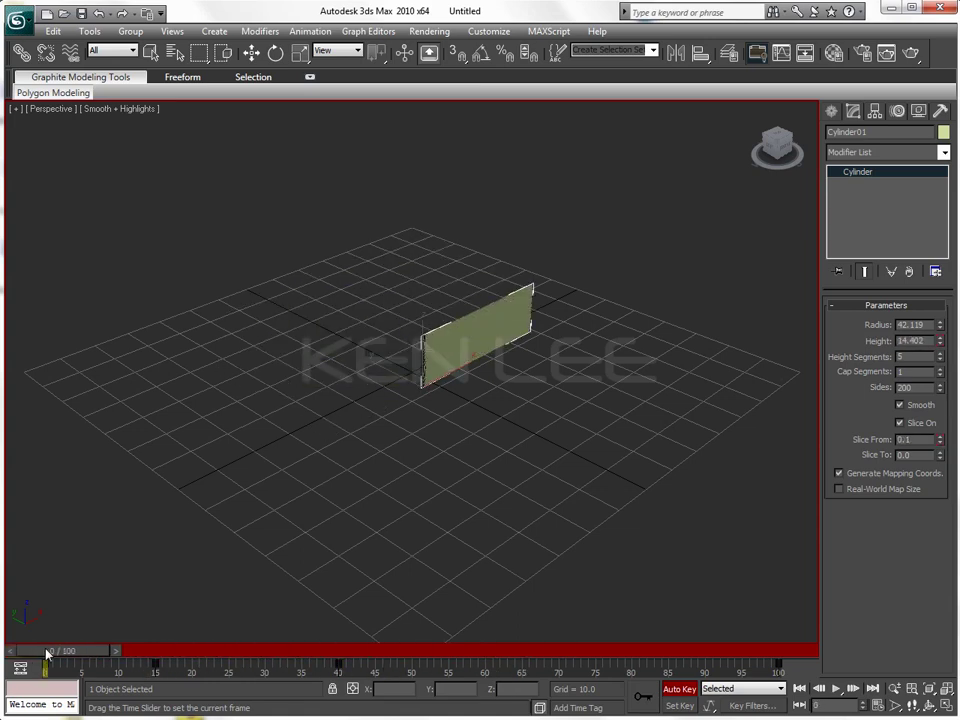
key("w")
double_click(931, 340)
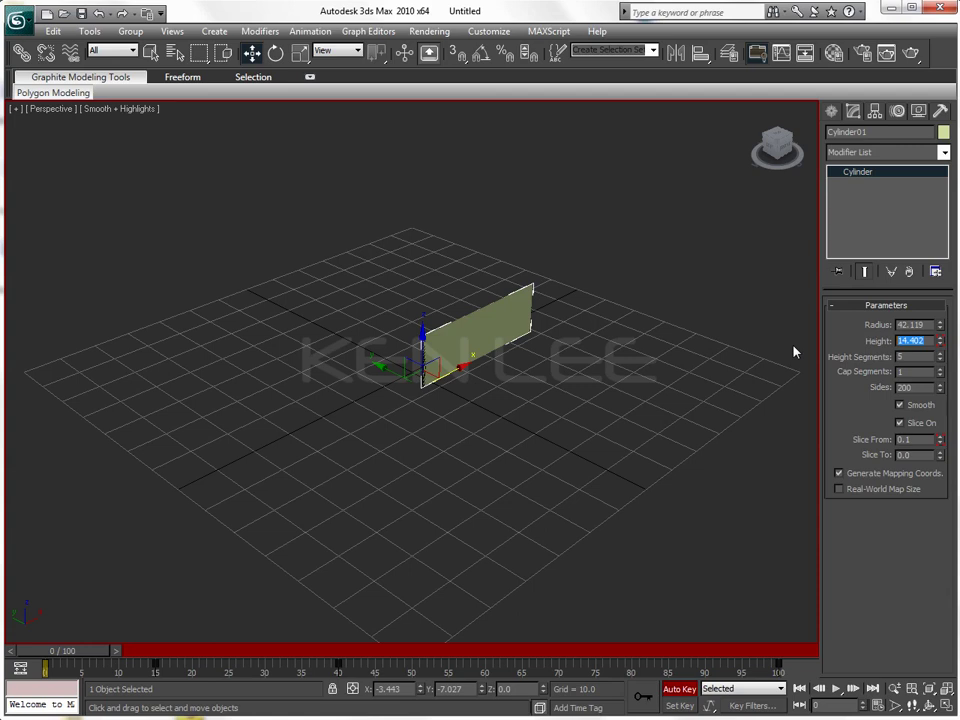
type("0.1")
key("Return")
mouse_move(64, 651)
left_mouse_down()
mouse_move(443, 676)
mouse_move(750, 655)
mouse_move(450, 655)
mouse_move(92, 690)
mouse_move(231, 651)
mouse_move(75, 645)
mouse_move(163, 656)
left_mouse_up()
Step: Key Radius to 50 at frame 15 and to 0 at frame 0
key("w")
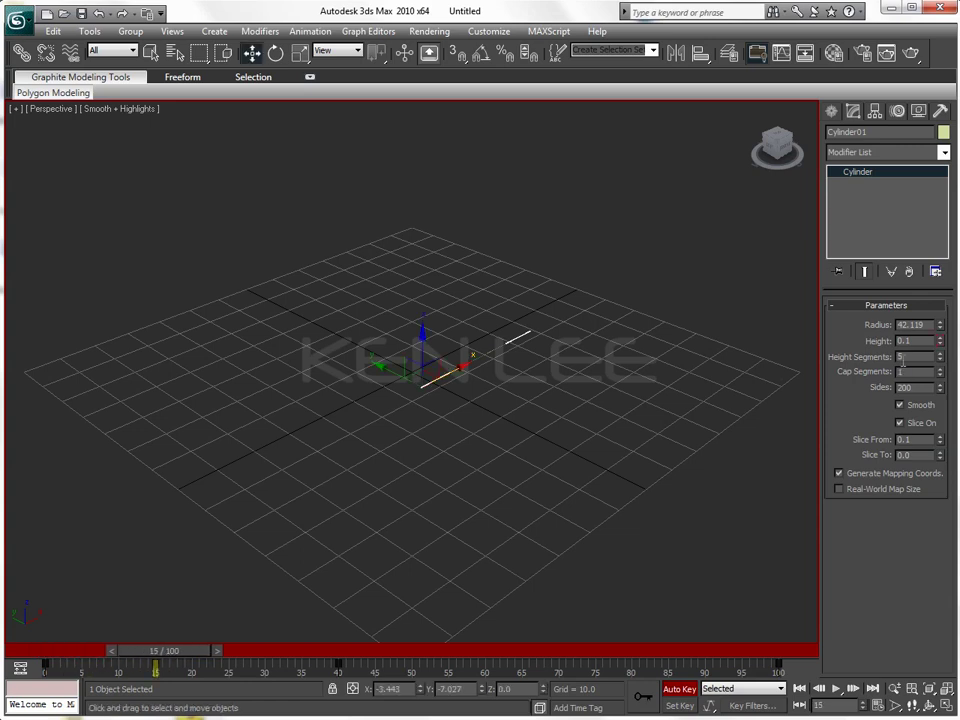
double_click(929, 324)
type("50")
key("Return")
left_click_drag(163, 651, 12, 652)
key("w")
double_click(924, 325)
type("0")
key("Return")
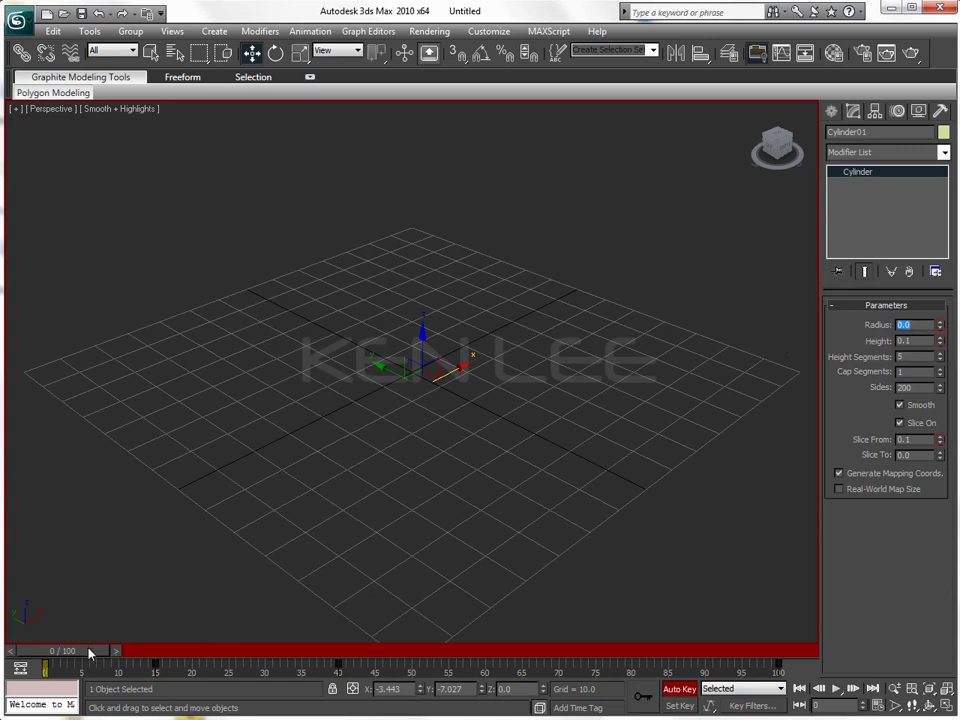
left_click_drag(77, 655, 359, 658)
left_click(252, 53)
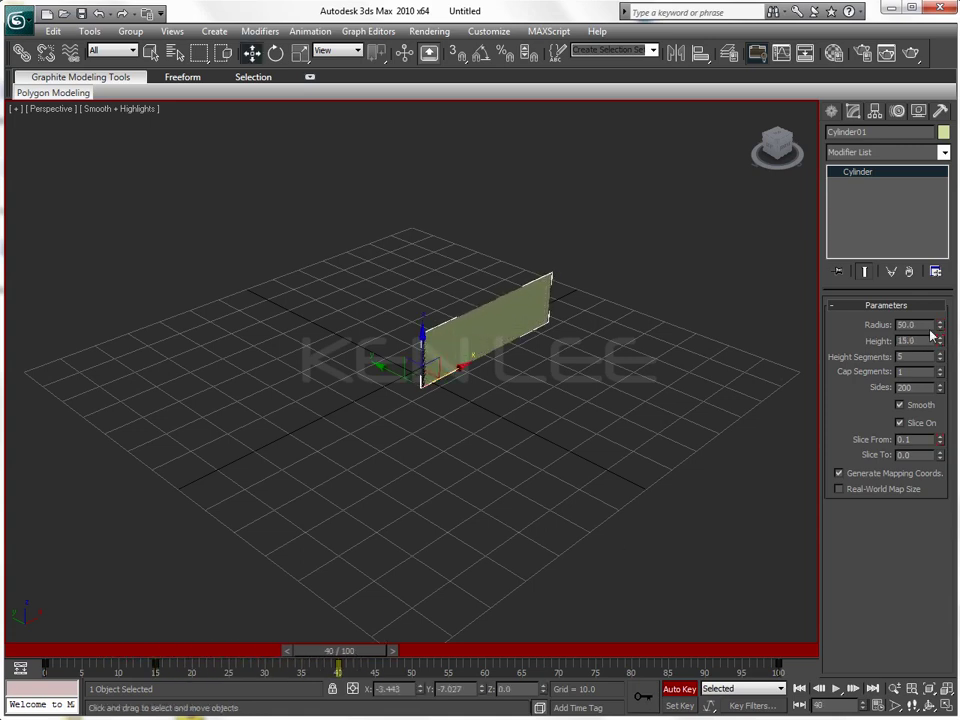
mouse_move(340, 651)
left_mouse_down()
mouse_move(770, 651)
mouse_move(57, 651)
left_mouse_up()
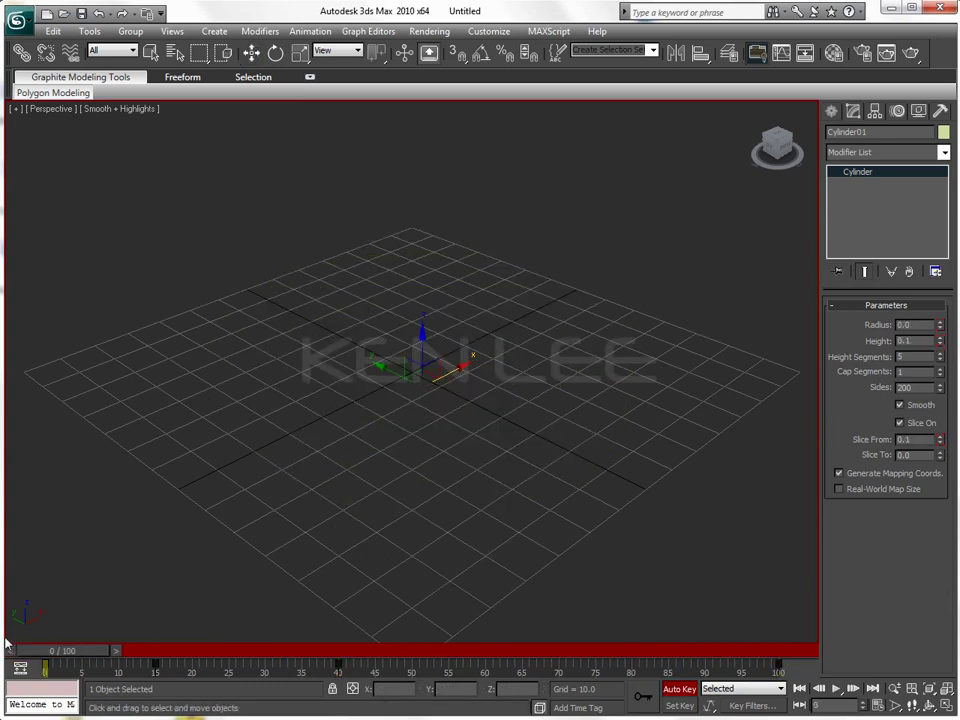
left_click(138, 557)
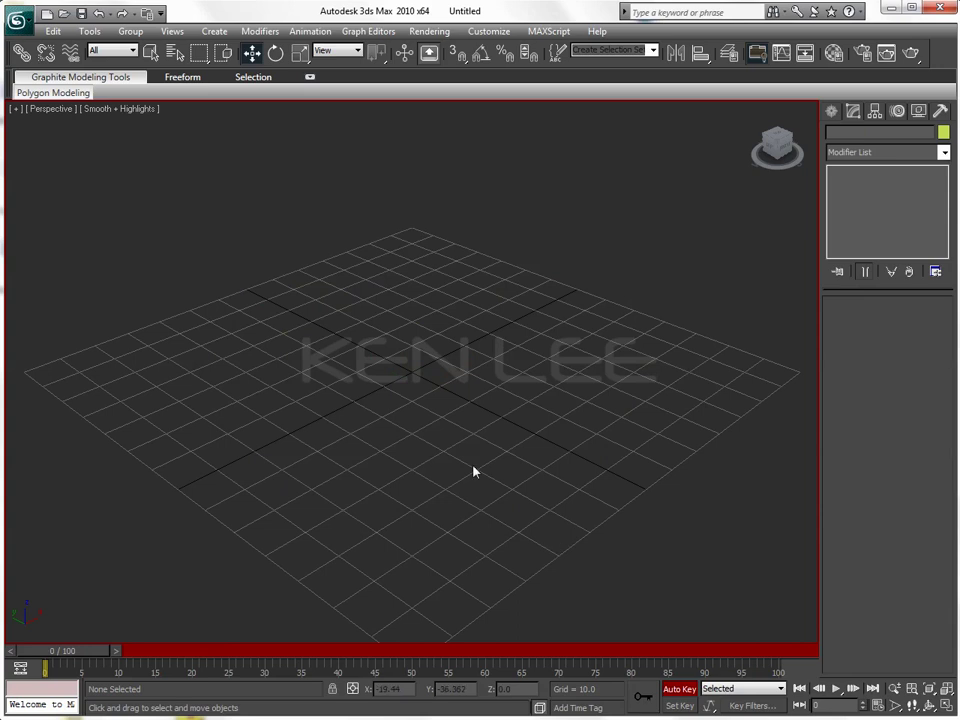
Step: Hide the grid, play and stop the animation at frame 79, then turn Auto Key off
key("g")
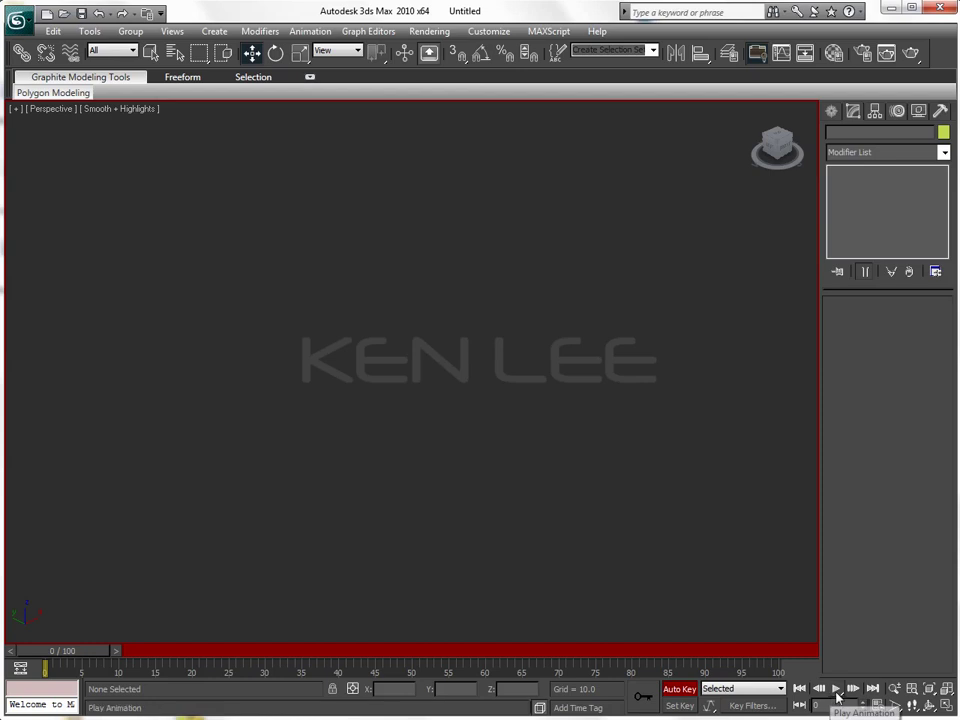
left_click(838, 690)
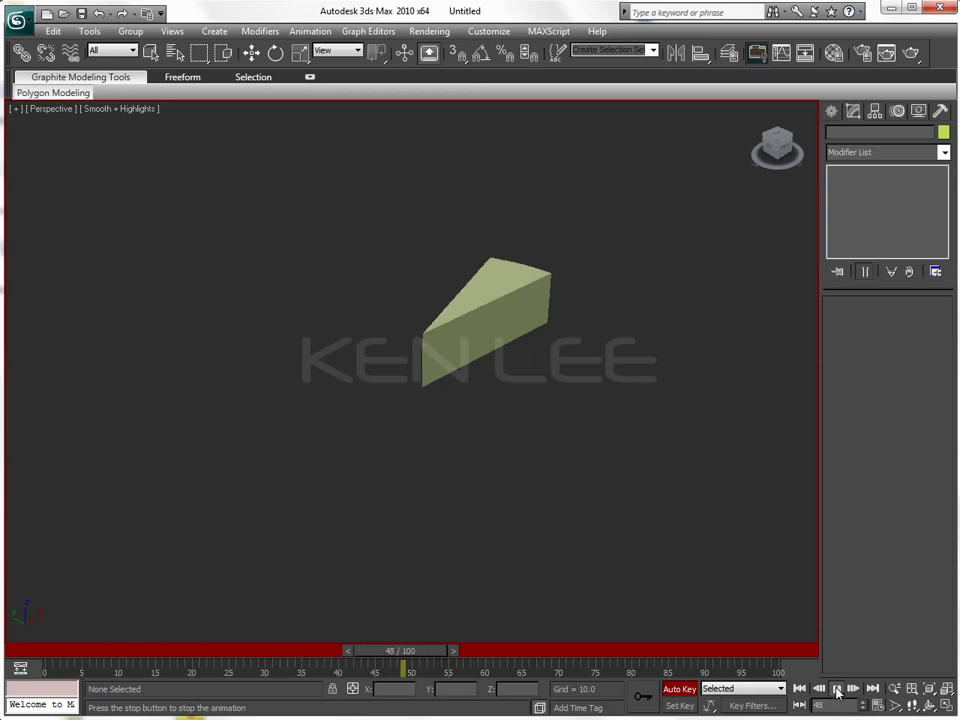
left_click(838, 688)
left_click_drag(507, 675, 607, 667)
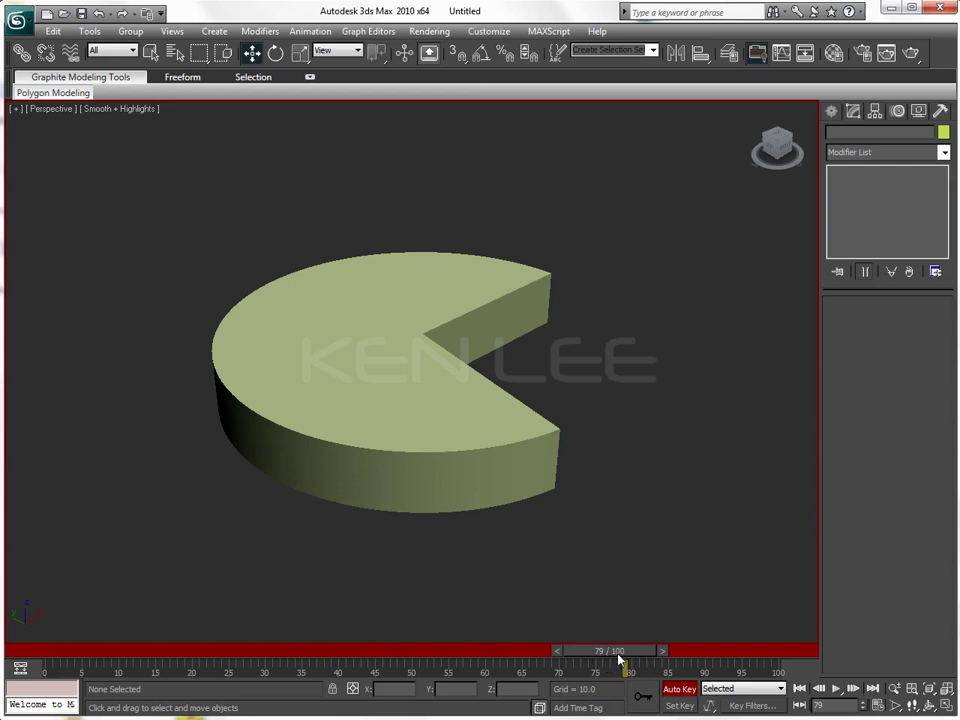
left_click(677, 690)
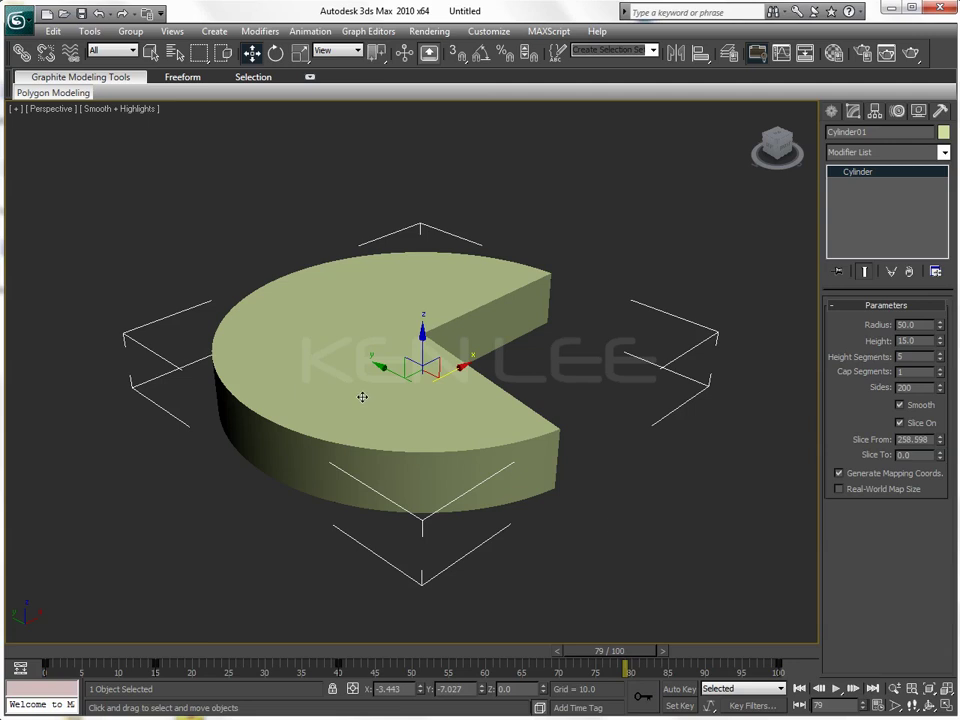
Step: Open the Curve Editor from the cylinder's quad menu and expand Cylinder01's parameter tracks
right_click(359, 366)
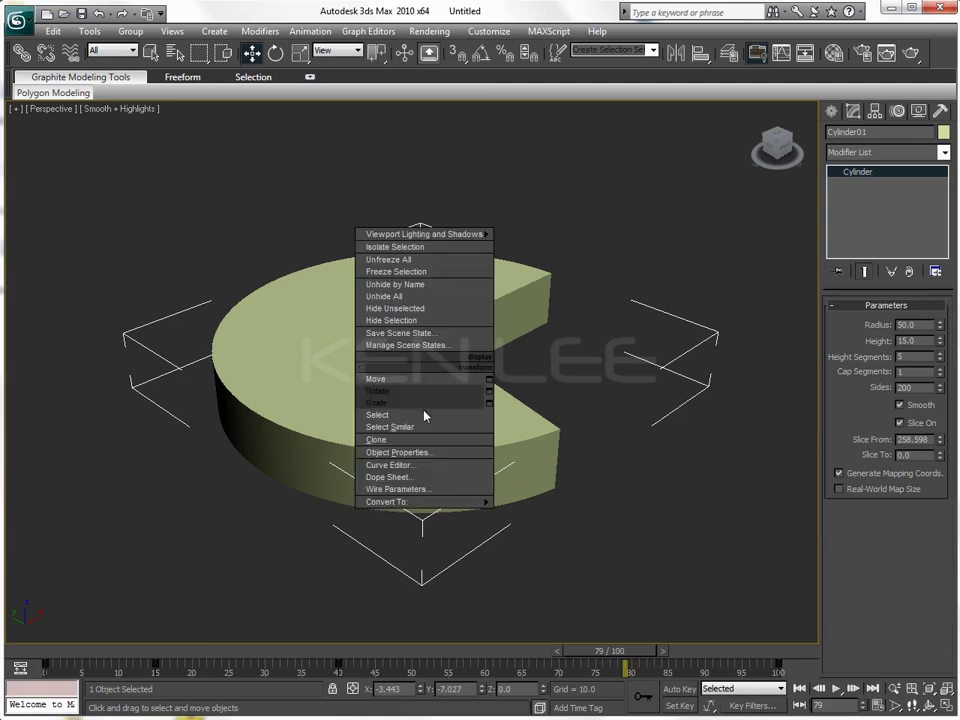
left_click(419, 464)
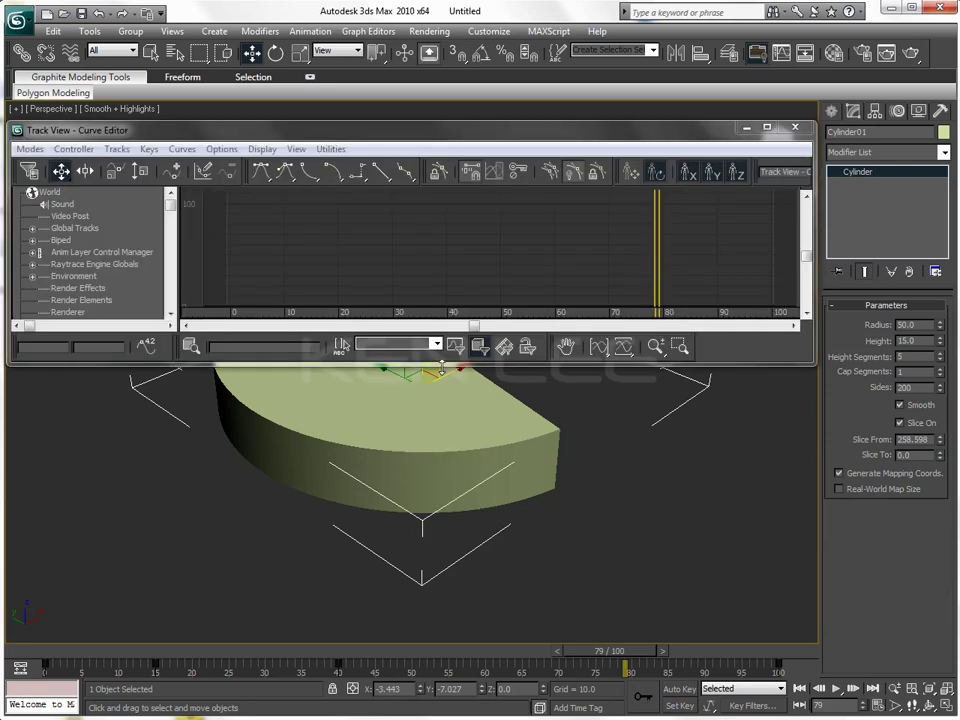
left_click_drag(441, 366, 436, 476)
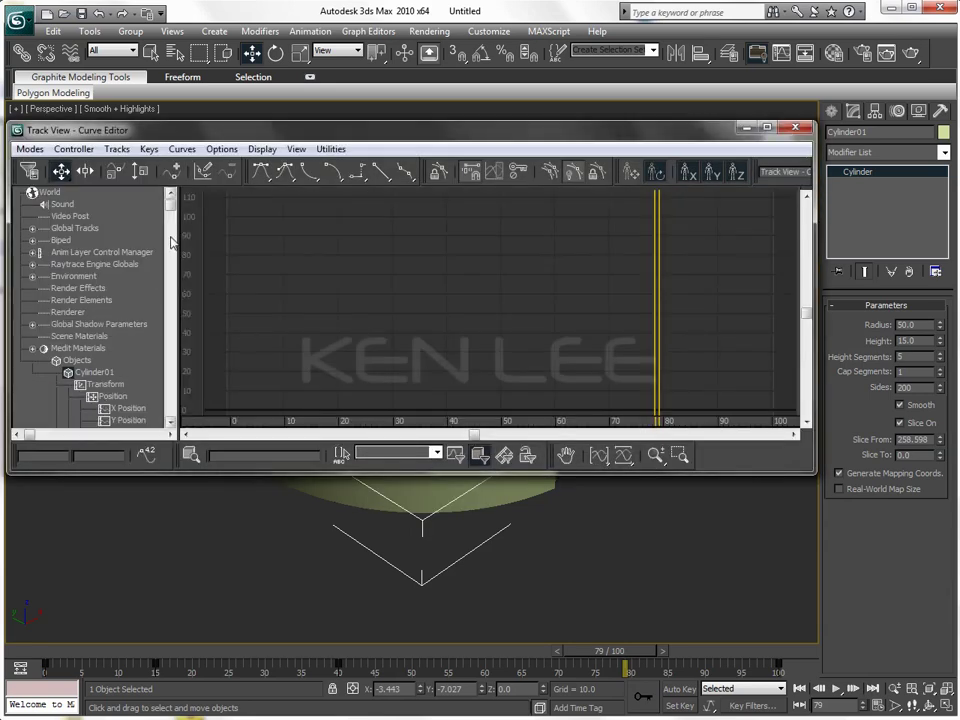
left_click(51, 200)
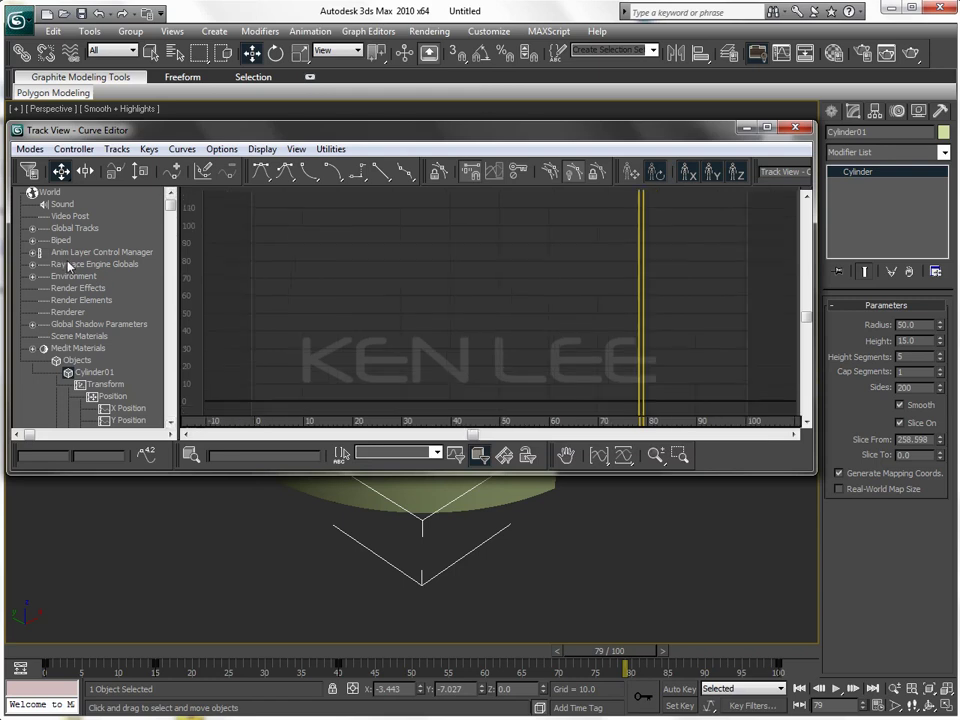
left_click(97, 372)
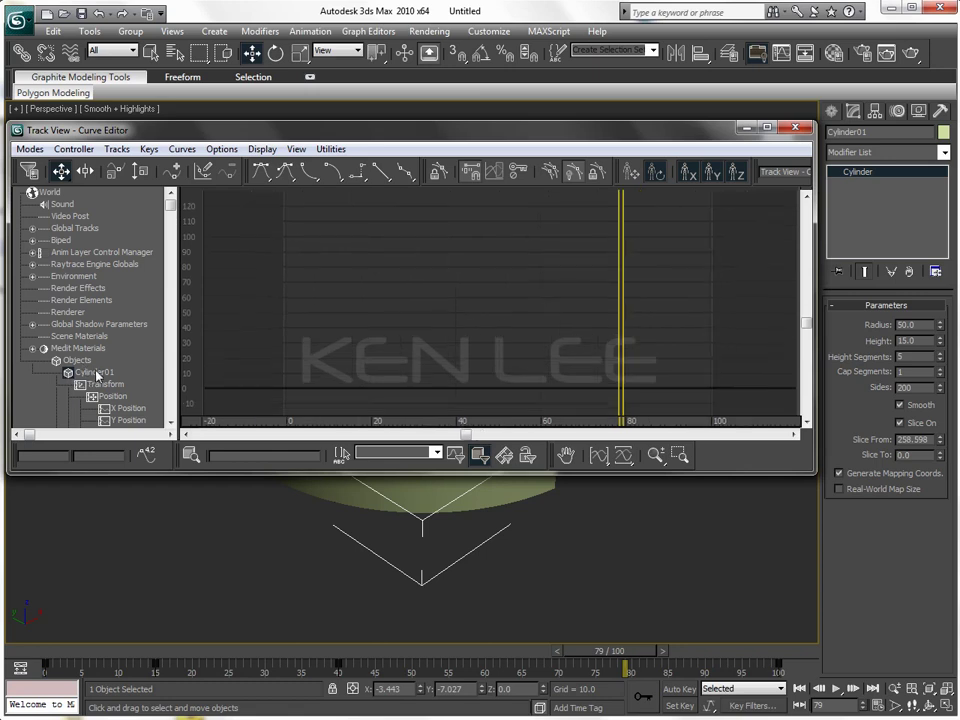
left_click_drag(170, 205, 170, 282)
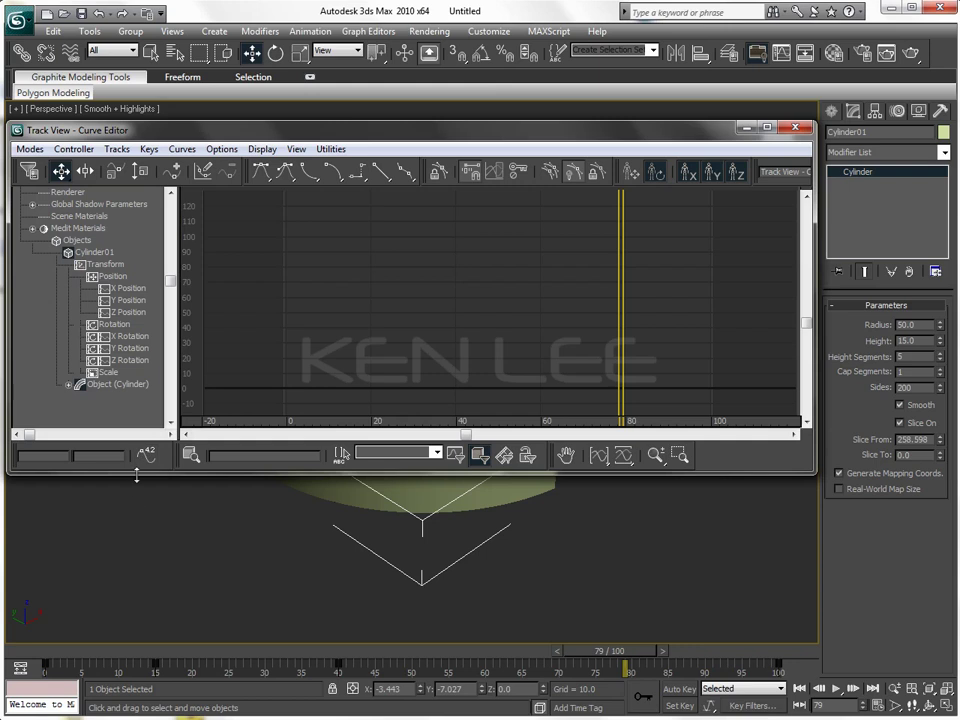
left_click_drag(138, 472, 138, 567)
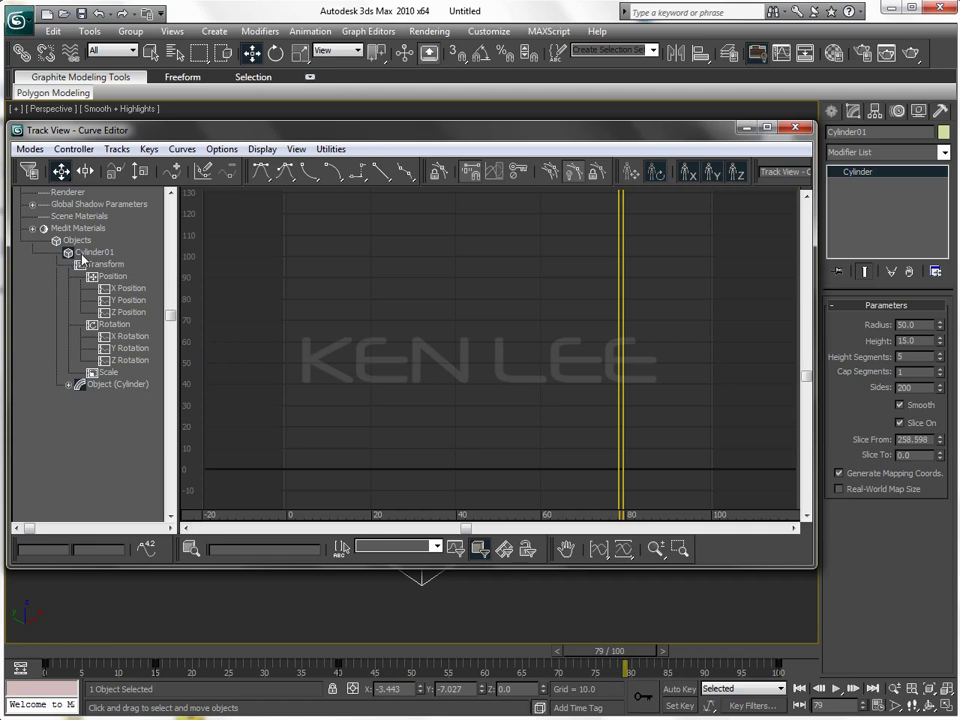
left_click(68, 384)
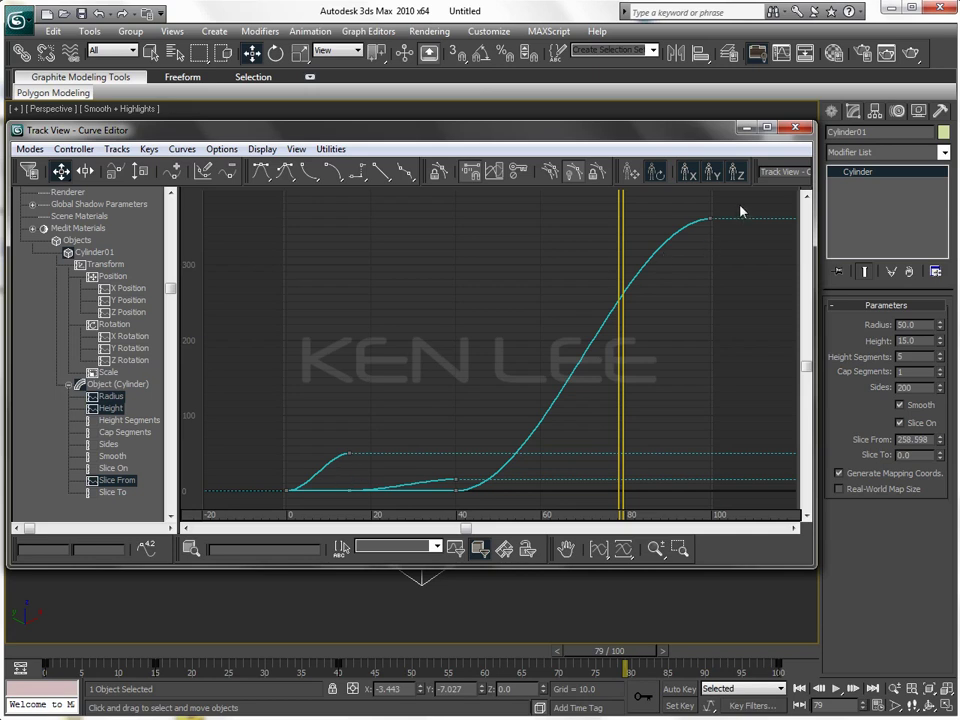
Step: Set all Radius, Height and Slice From keys to linear tangents, then replay from frame 0
key("ctrl+a")
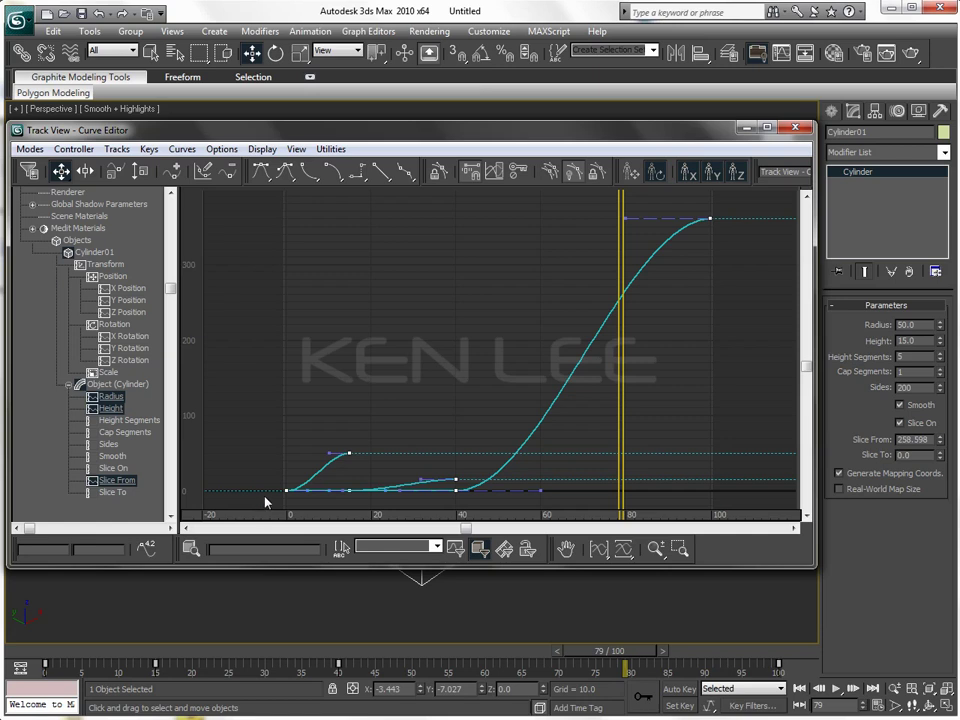
left_click(381, 172)
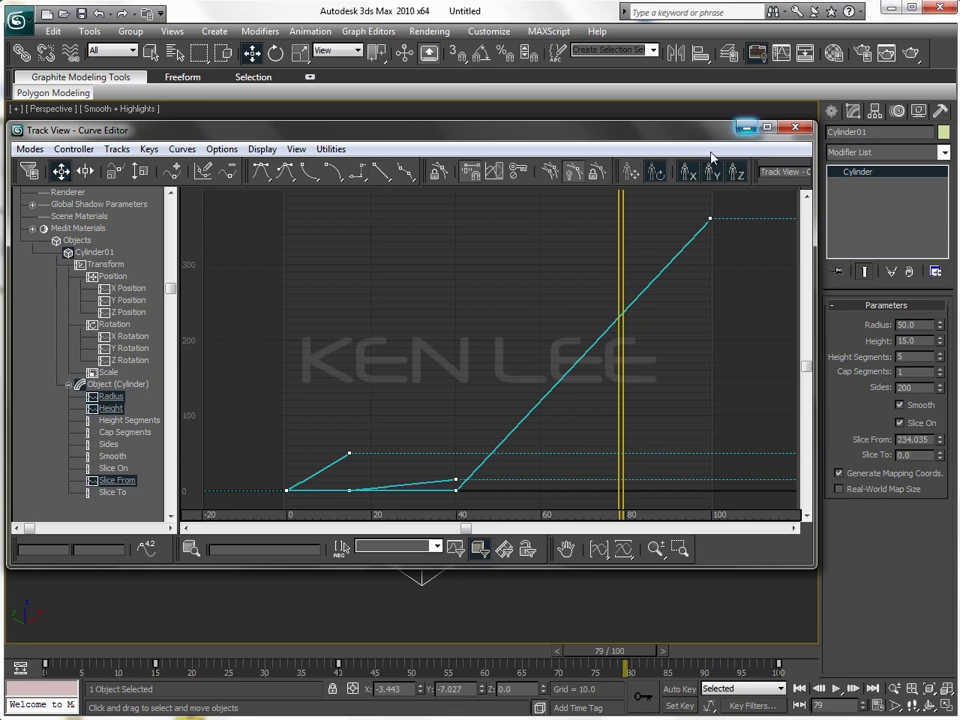
left_click(795, 127)
left_click(620, 430)
left_click(800, 688)
left_click(836, 688)
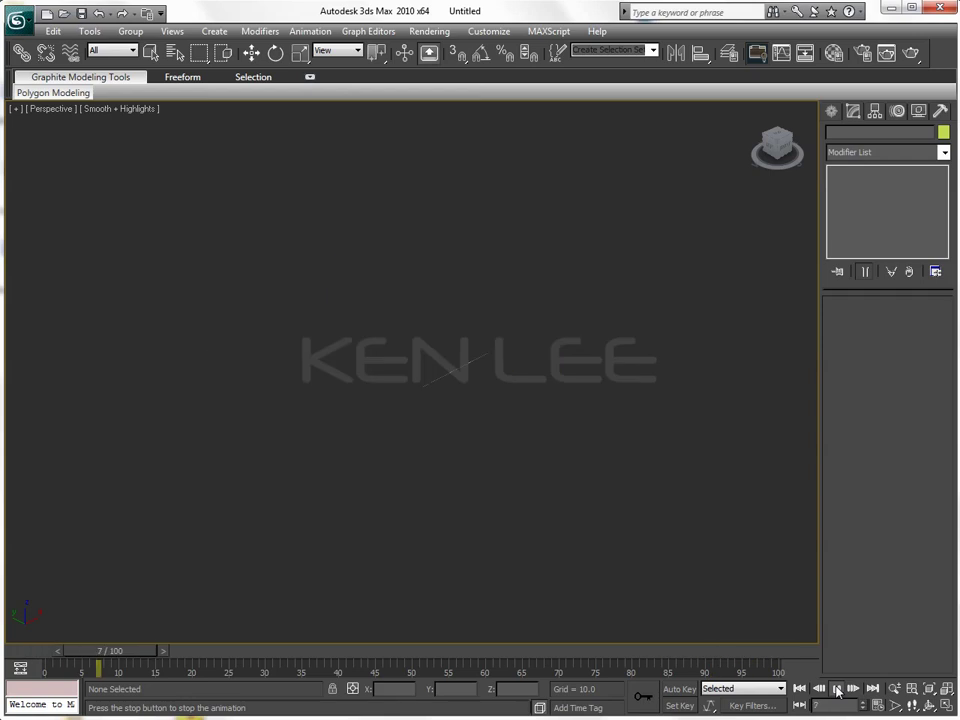
Step: Stop playback, orbit to look down on the pie, and select the cylinder around frame 37
left_click(836, 688)
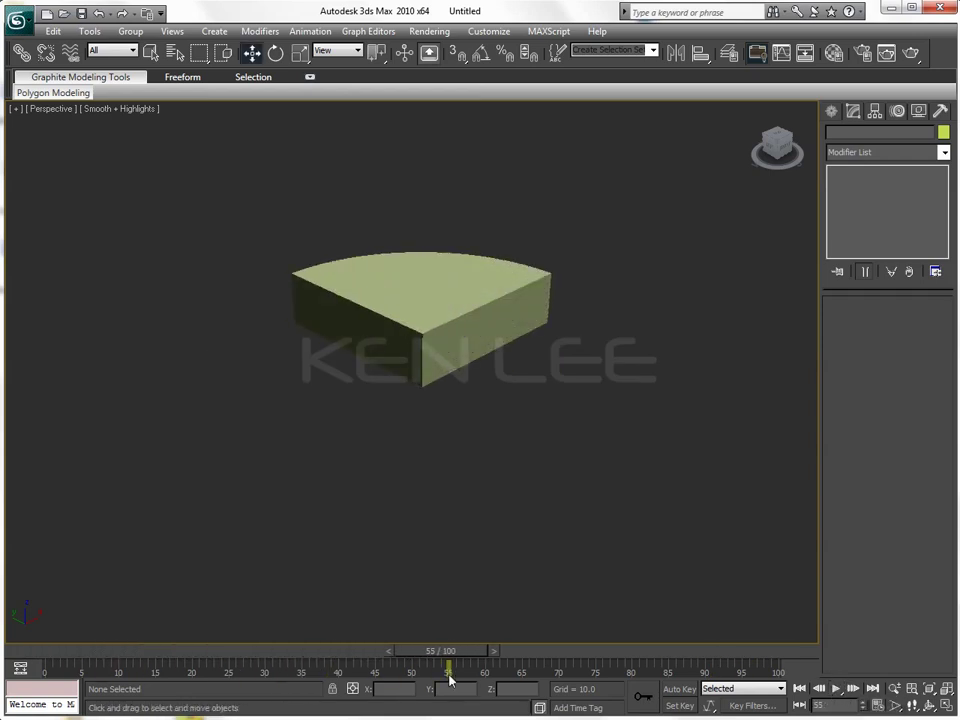
mouse_move(450, 650)
left_mouse_down()
mouse_move(55, 650)
mouse_move(790, 650)
left_mouse_up()
mouse_move(484, 407)
middle_mouse_down("alt")
mouse_move(484, 456)
mouse_move(493, 420)
middle_mouse_up("alt")
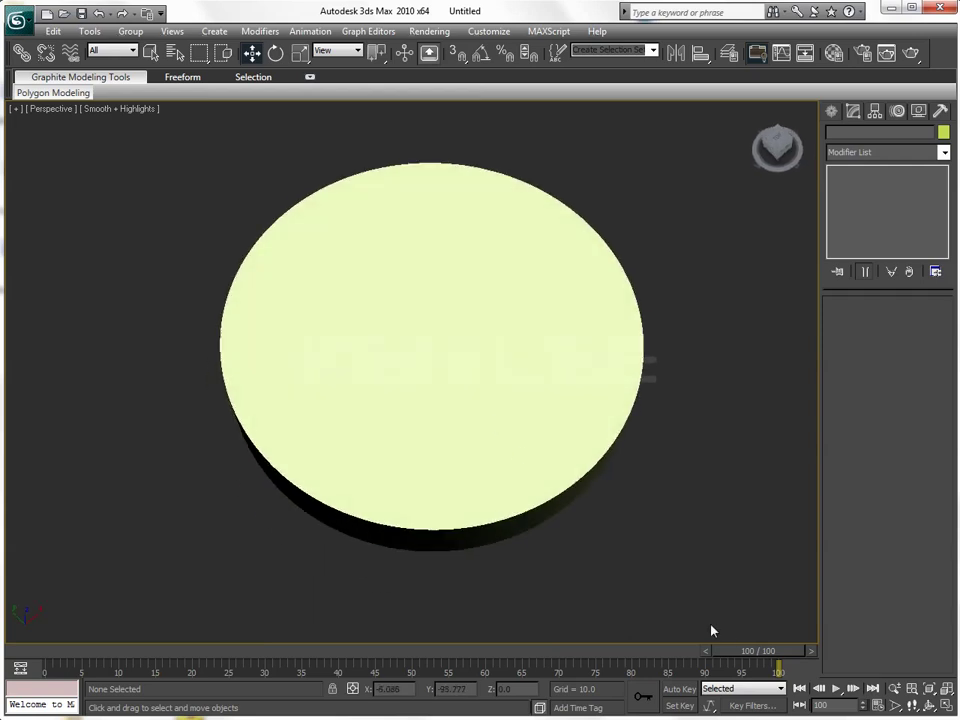
mouse_move(750, 650)
left_mouse_down()
mouse_move(249, 651)
mouse_move(308, 657)
left_mouse_up()
key("w")
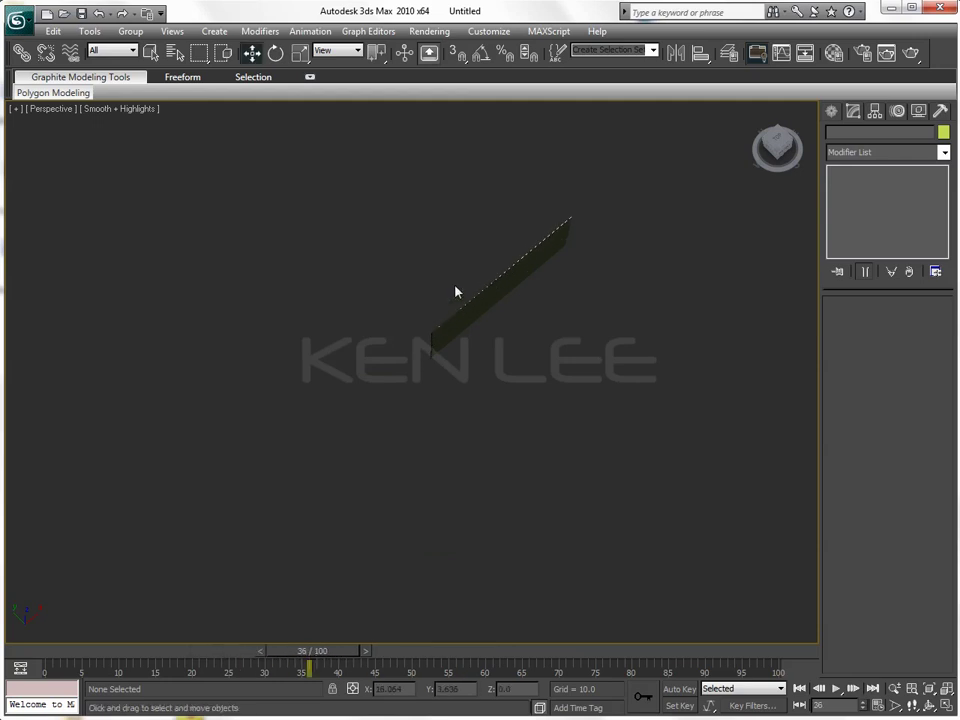
left_click(470, 318)
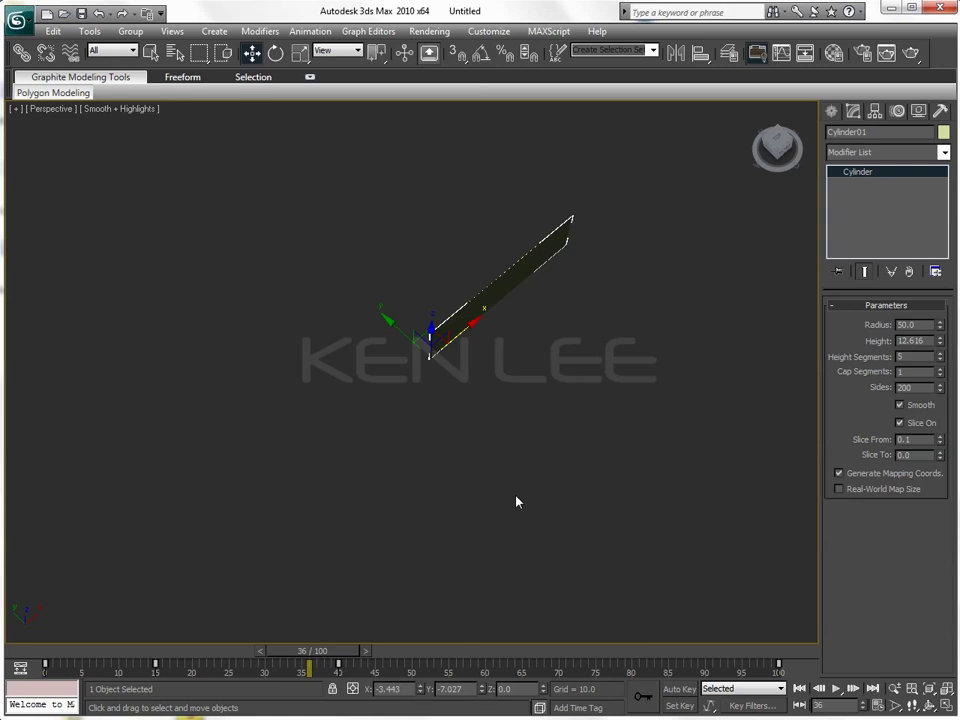
Step: Rotate the cylinder upright to face the viewer, deselect it, and scrub back to frame 17
key("e")
left_click_drag(424, 403, 476, 418)
mouse_move(435, 343)
left_mouse_down()
mouse_move(468, 420)
mouse_move(431, 338)
mouse_move(477, 347)
left_mouse_up()
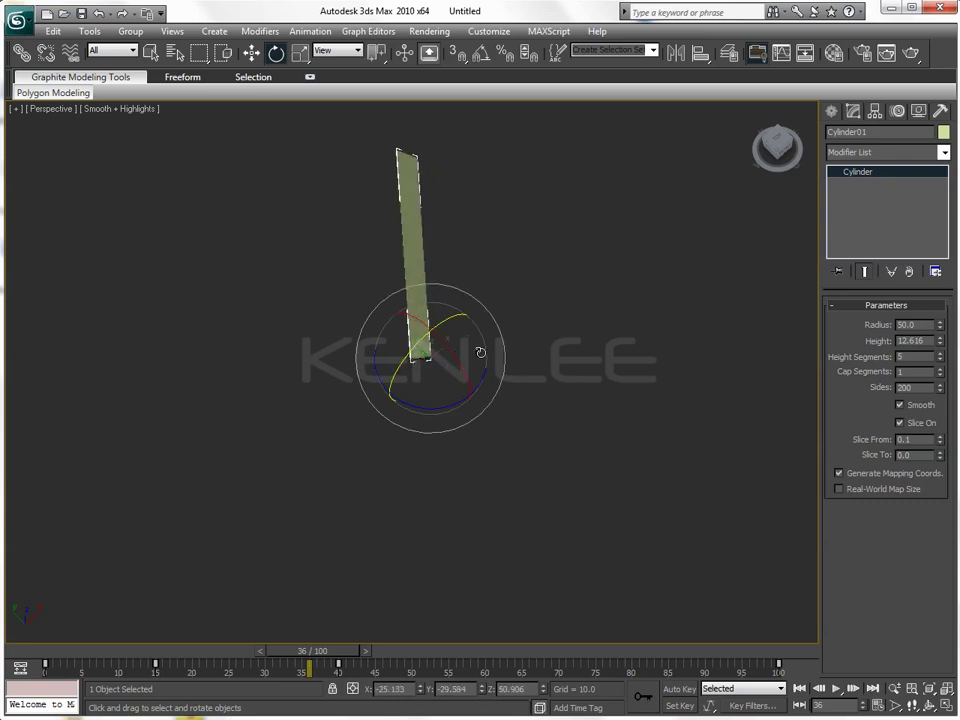
left_click_drag(503, 357, 505, 366)
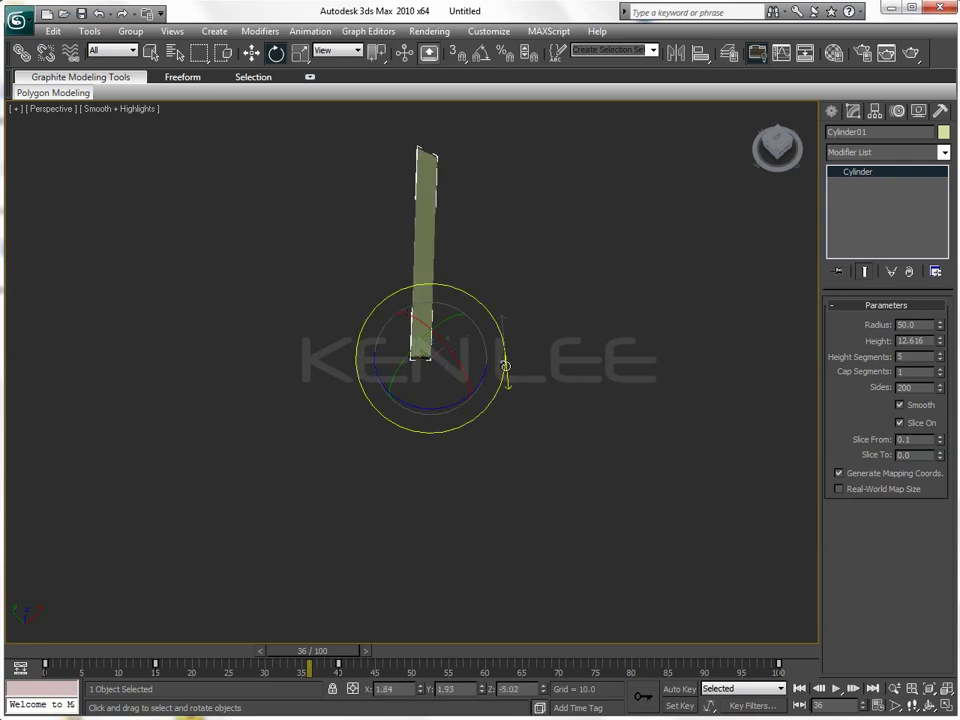
left_click(319, 628)
mouse_move(319, 655)
left_mouse_down()
mouse_move(47, 655)
mouse_move(733, 648)
mouse_move(615, 639)
mouse_move(454, 639)
mouse_move(857, 659)
left_mouse_up()
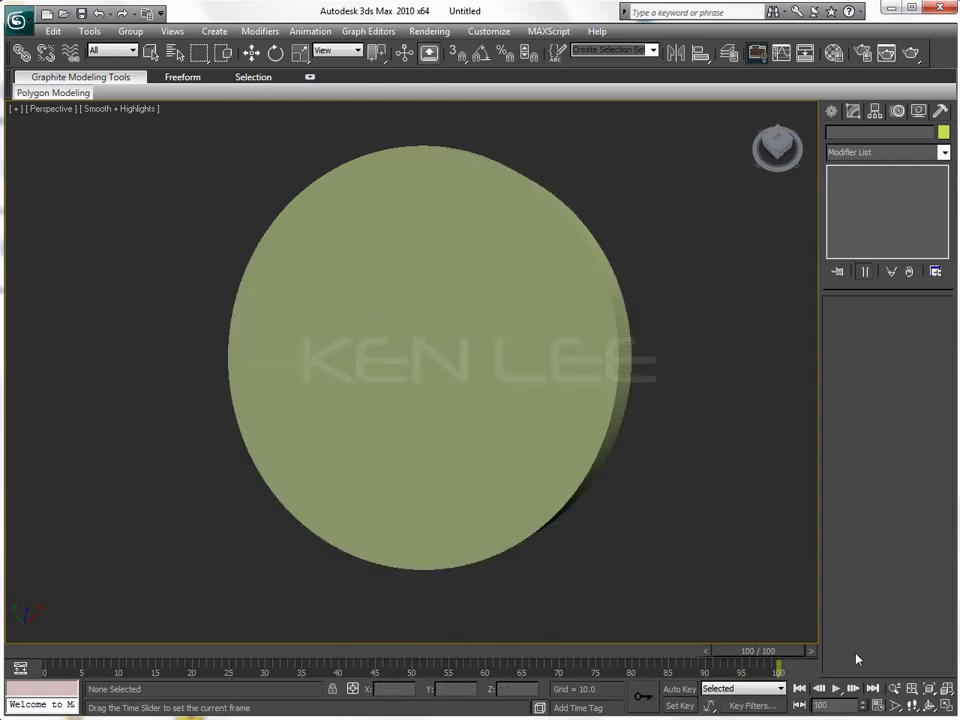
left_click(546, 456)
key("r")
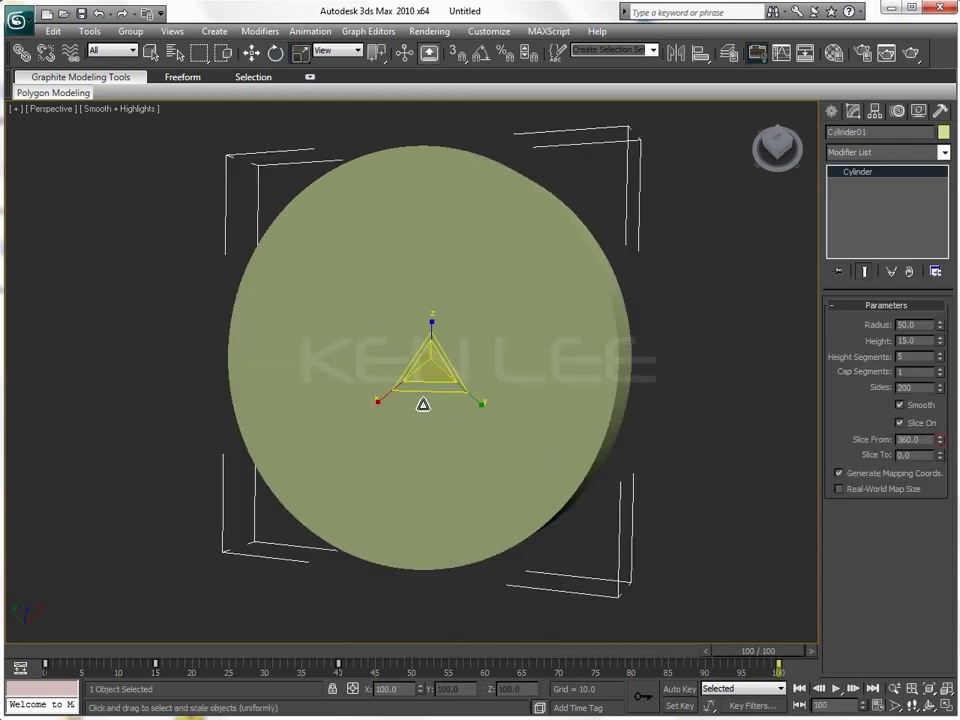
left_click_drag(379, 400, 336, 407)
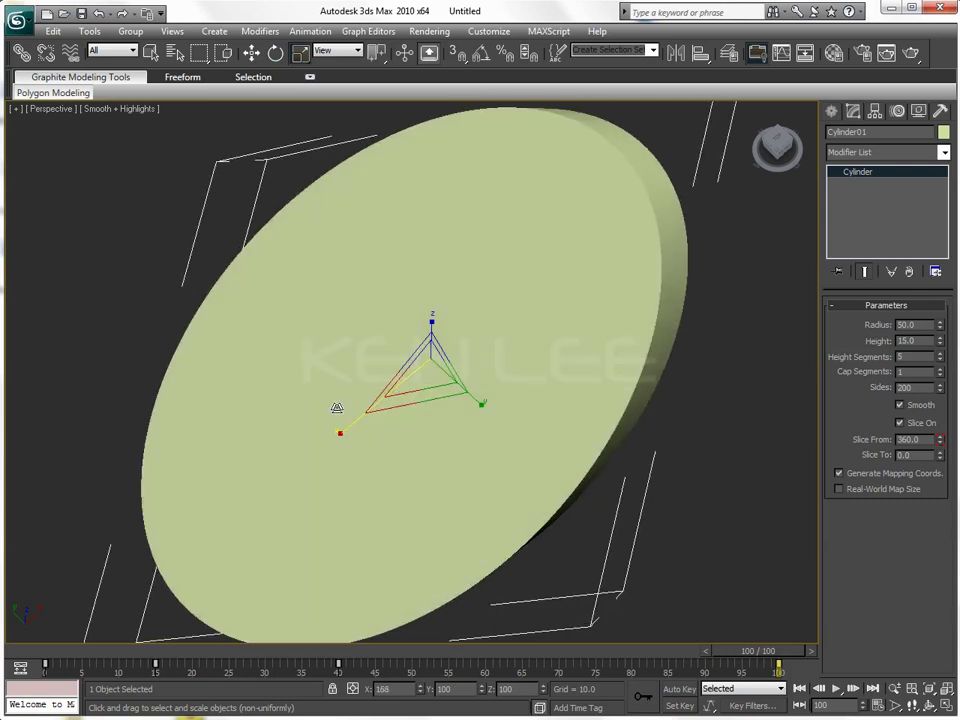
key("ctrl+z")
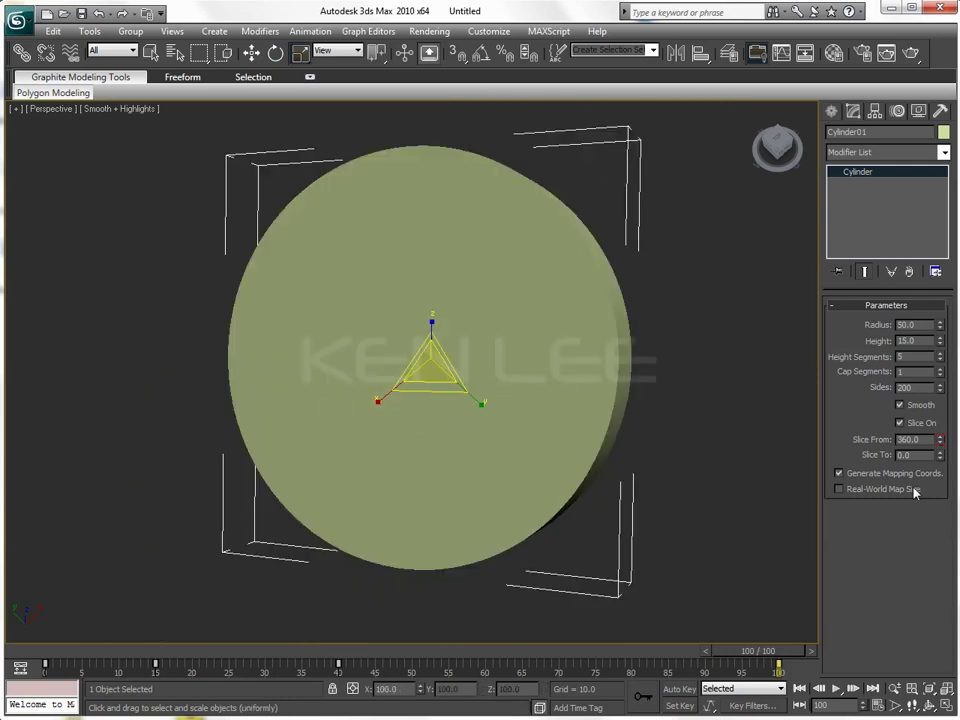
left_click(733, 630)
mouse_move(761, 649)
left_mouse_down()
mouse_move(488, 649)
mouse_move(690, 638)
mouse_move(570, 645)
left_mouse_up()
key("r")
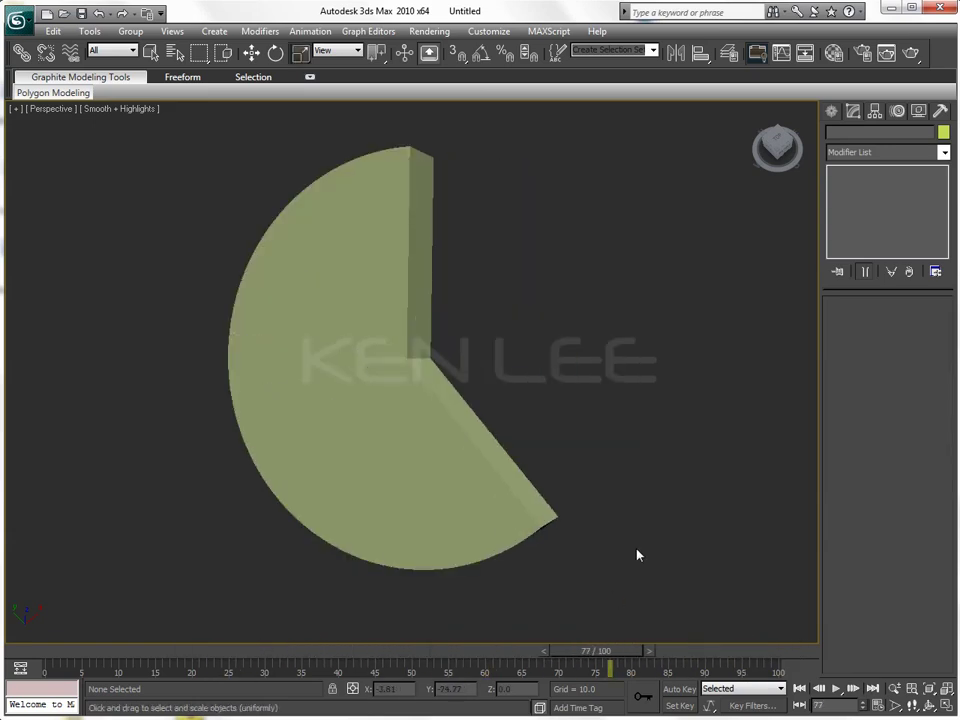
key("shift+q")
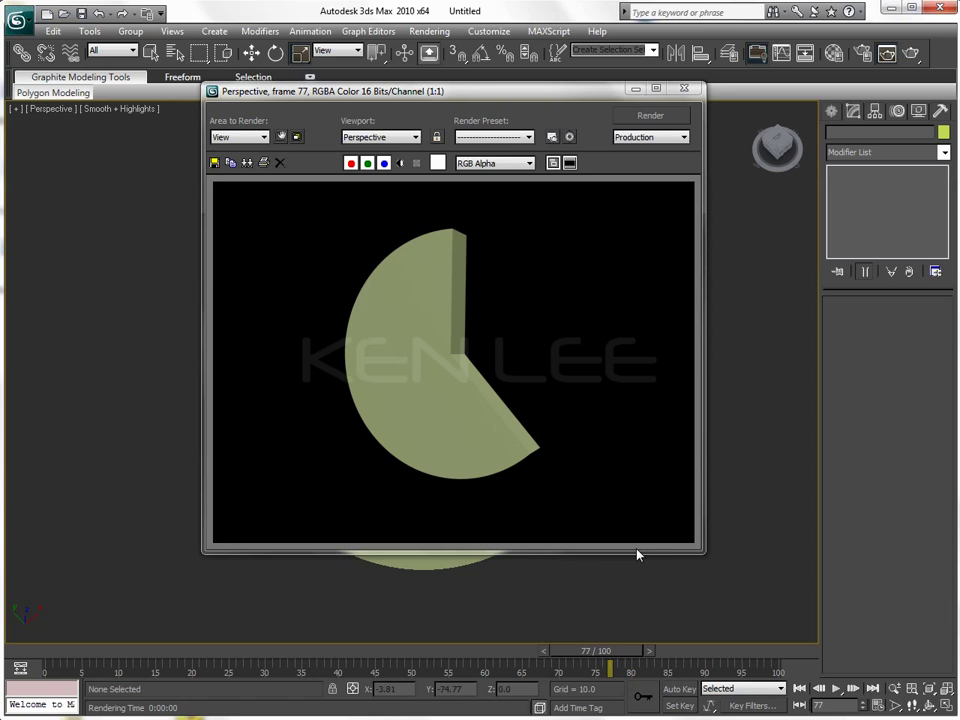
left_click(697, 90)
mouse_move(590, 651)
left_mouse_down()
mouse_move(176, 657)
mouse_move(608, 657)
left_mouse_up()
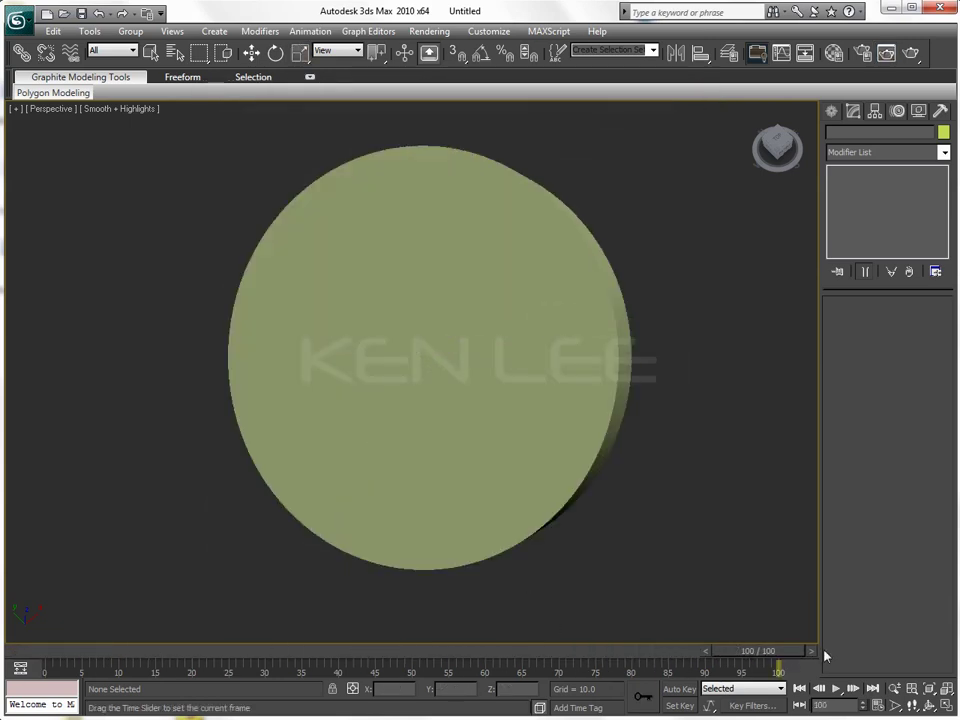
left_click(467, 467)
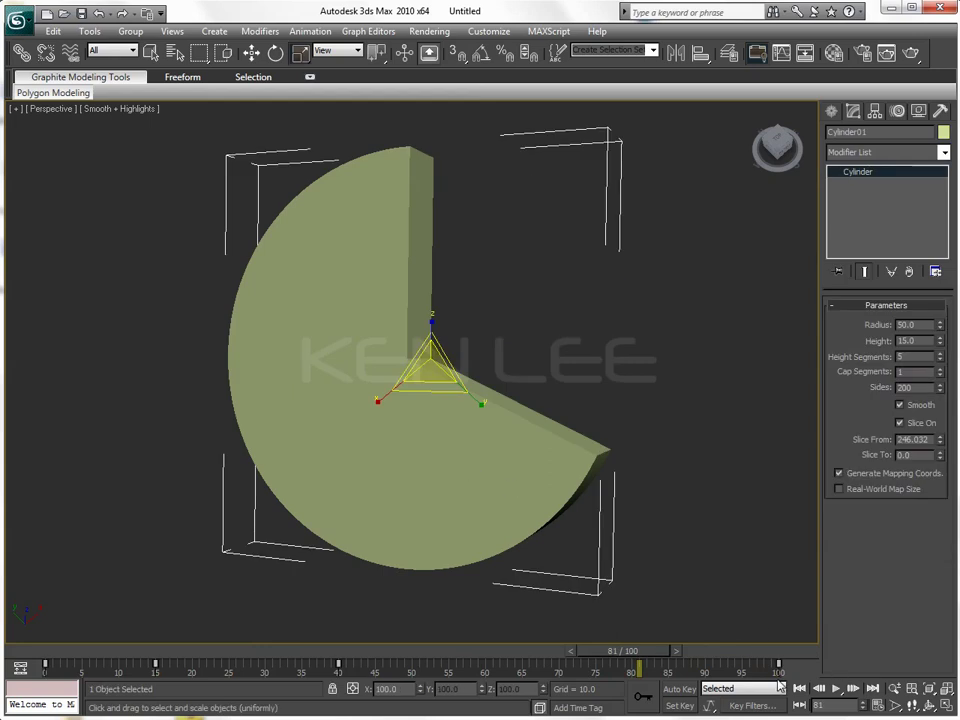
Step: Toggle Auto Key off, preview the slice around frames 81–88, and open the Material Editor
left_click(679, 689)
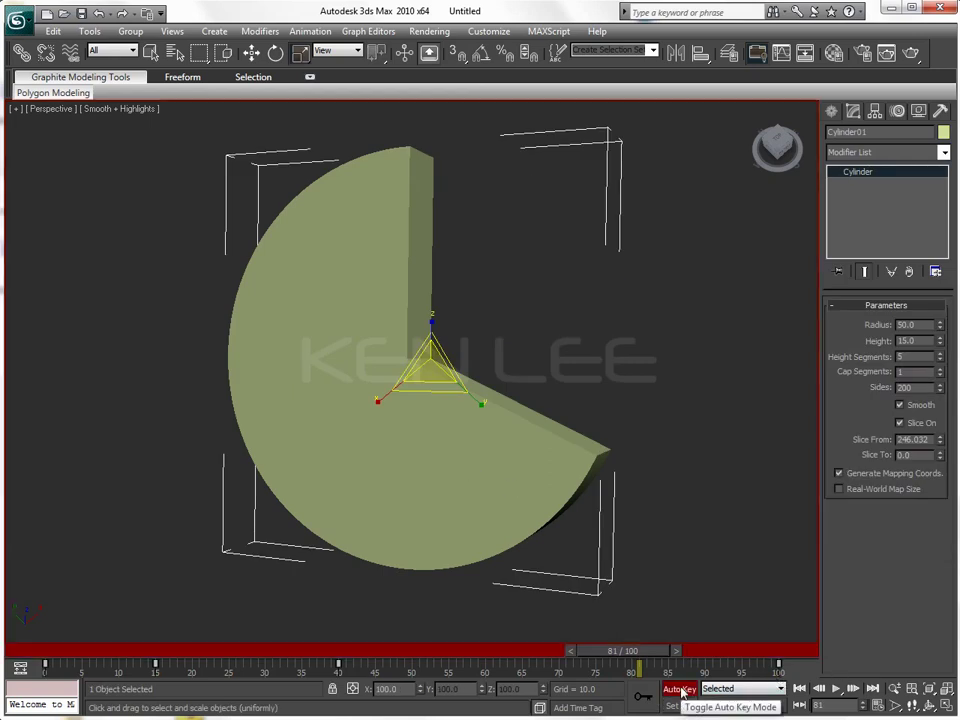
left_click(679, 689)
left_click(660, 604)
mouse_move(638, 657)
left_mouse_down()
mouse_move(705, 663)
mouse_move(379, 643)
mouse_move(797, 632)
mouse_move(418, 630)
mouse_move(476, 639)
mouse_move(796, 628)
left_mouse_up()
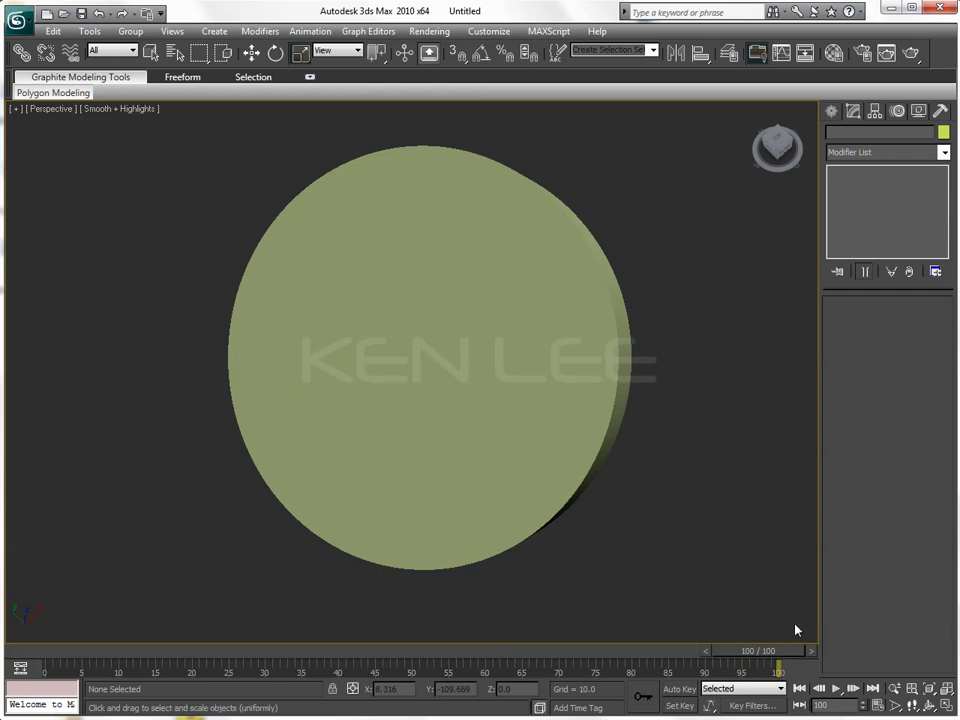
key("m")
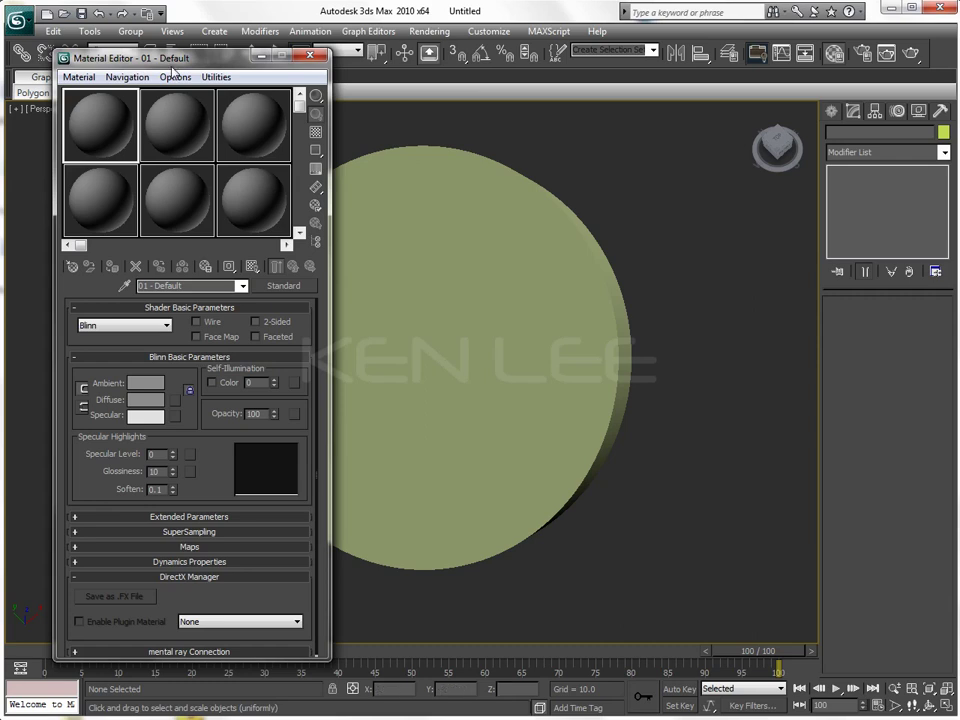
Step: Make material slot 1 an Ink 'n Paint material and assign it to the cylinder
left_click_drag(131, 57, 100, 49)
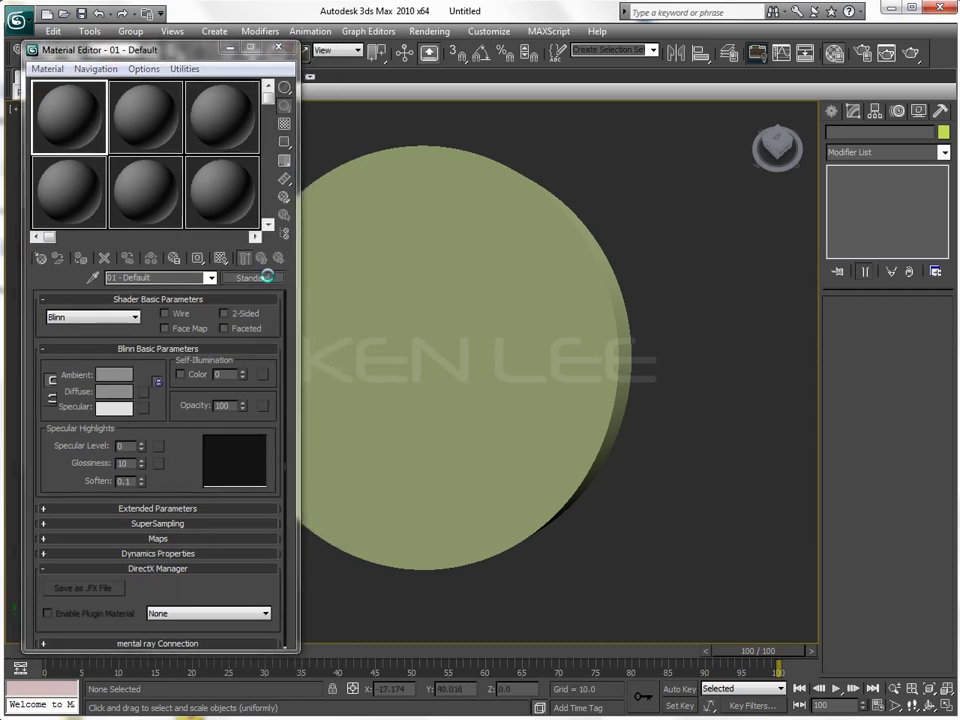
left_click(251, 277)
left_click(309, 97)
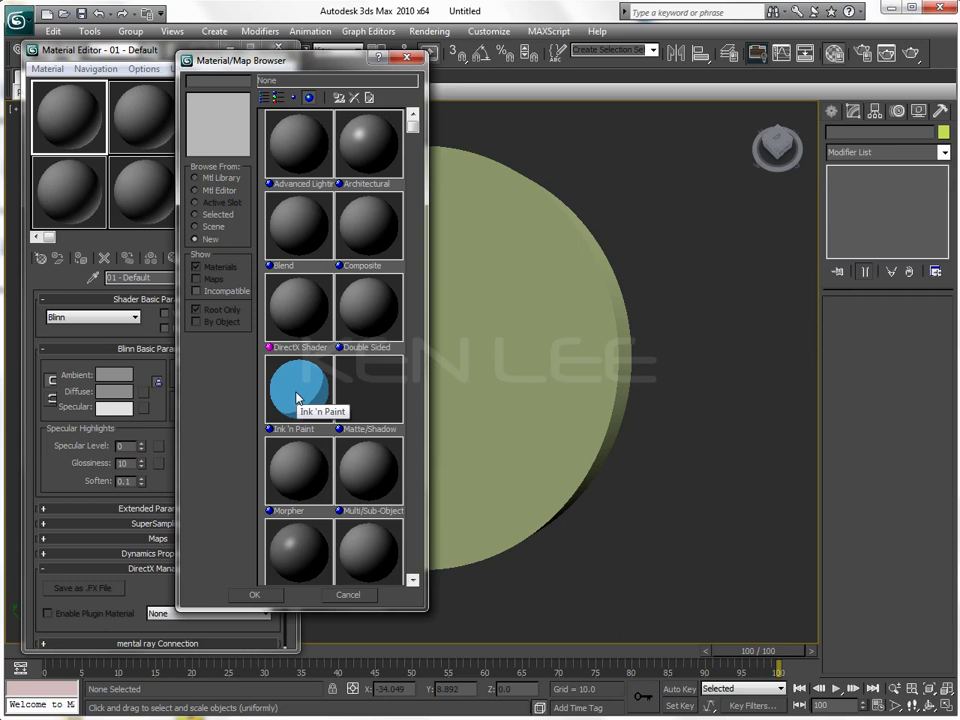
double_click(297, 390)
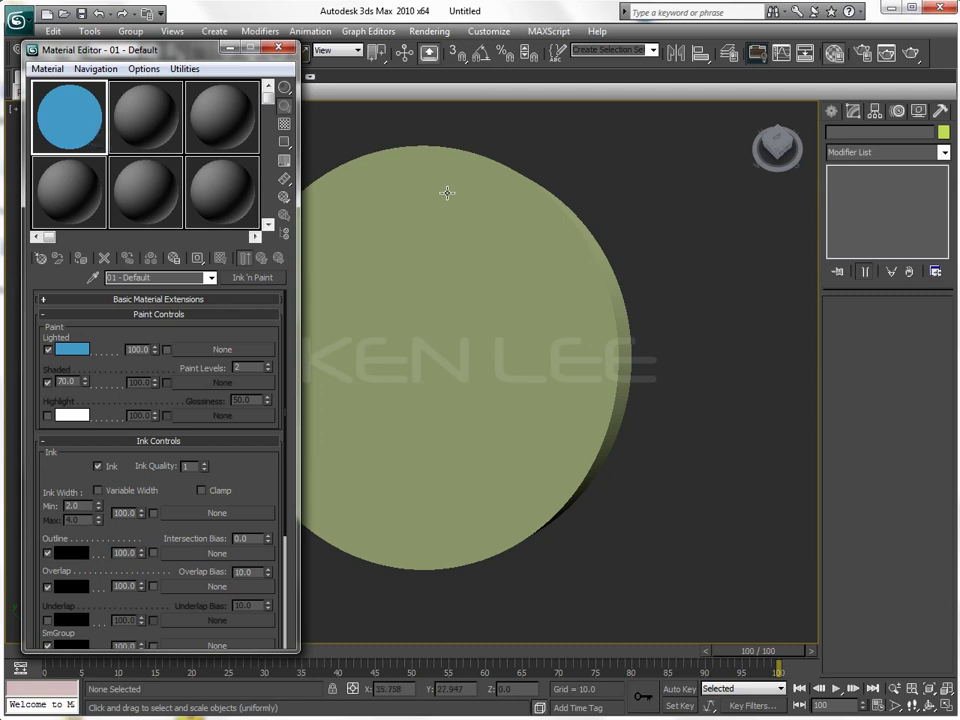
mouse_move(349, 137)
left_mouse_down()
mouse_move(467, 296)
mouse_move(462, 285)
left_mouse_up()
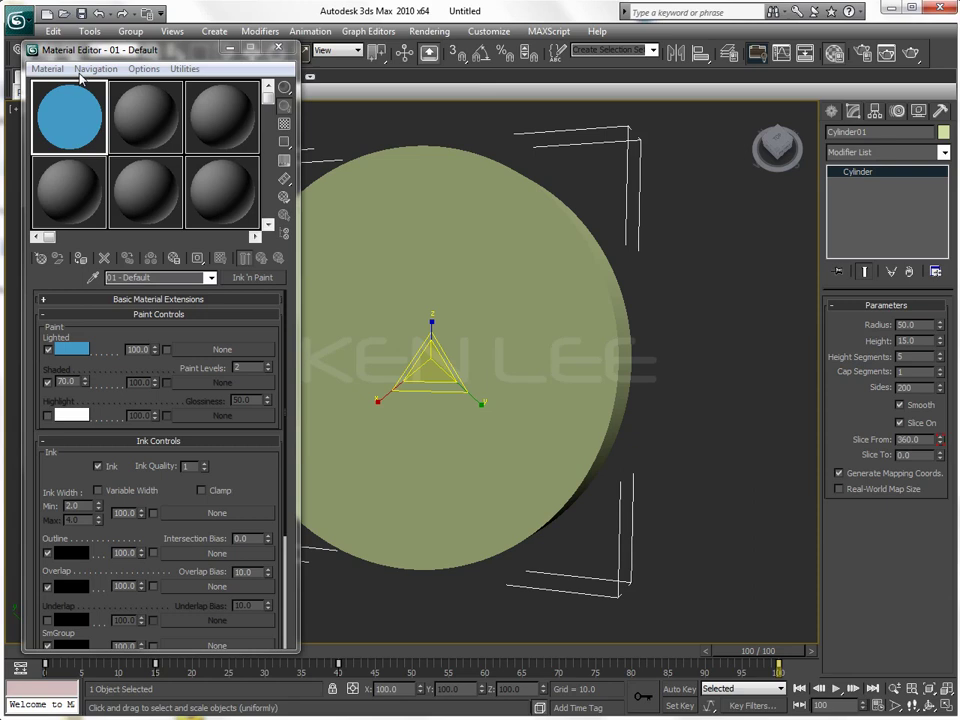
left_click(82, 261)
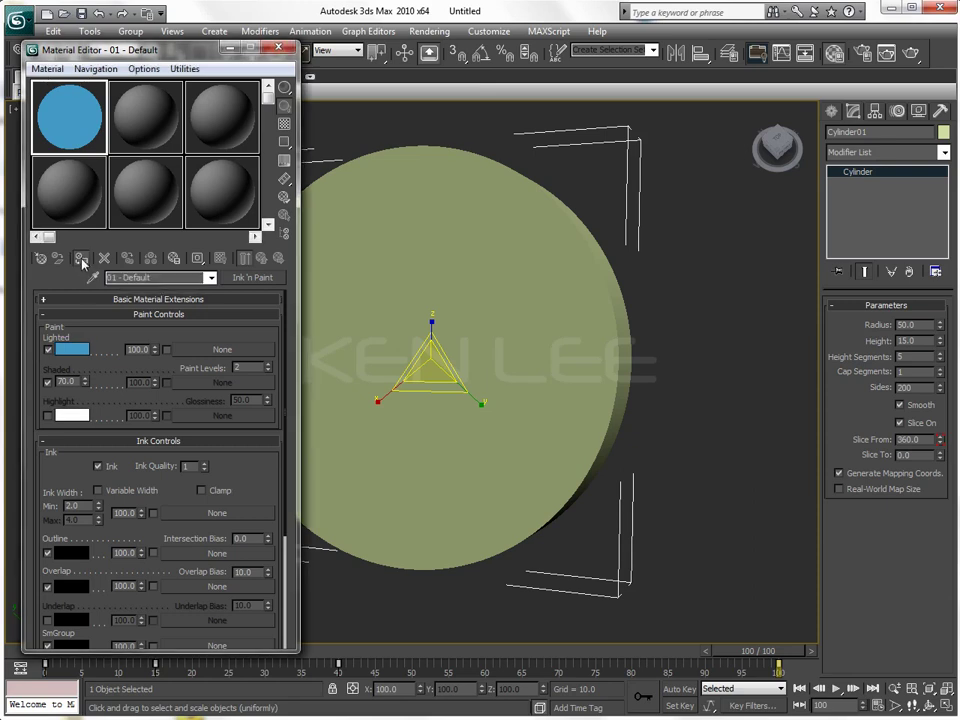
Step: Render a test frame of the blue pie, then tilt the cylinder slightly to show its thickness
left_click(706, 366)
key("shift+q")
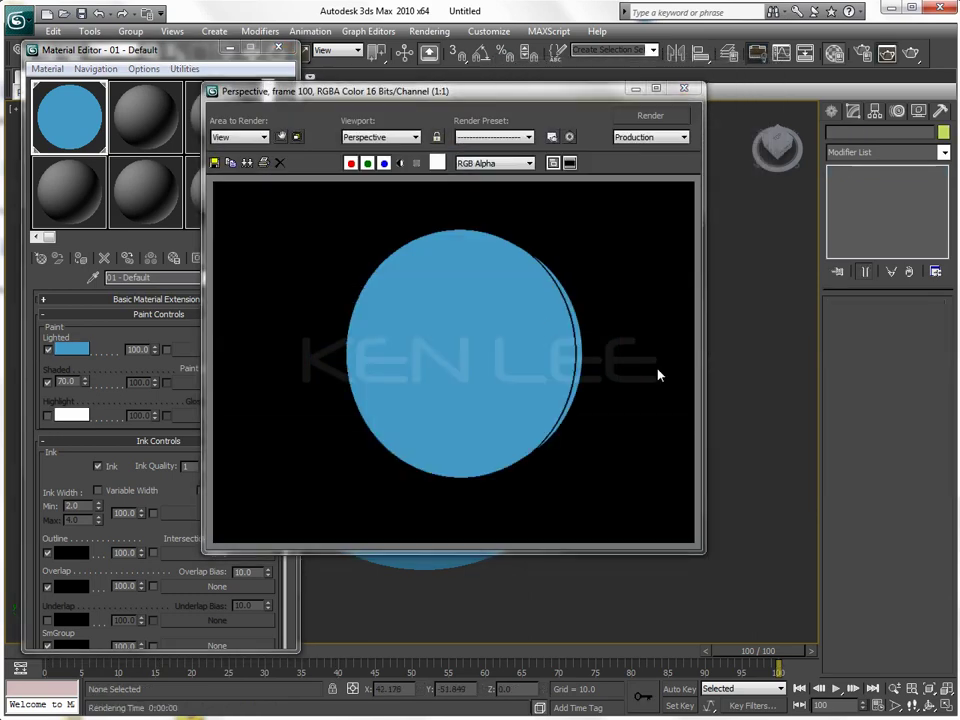
left_click(636, 88)
left_click(531, 311)
key("e")
mouse_move(456, 392)
left_mouse_down()
mouse_move(448, 363)
mouse_move(493, 368)
left_mouse_up()
Step: Re-render the tilted pie and compare its alpha channel with the colour render
key("shift+q")
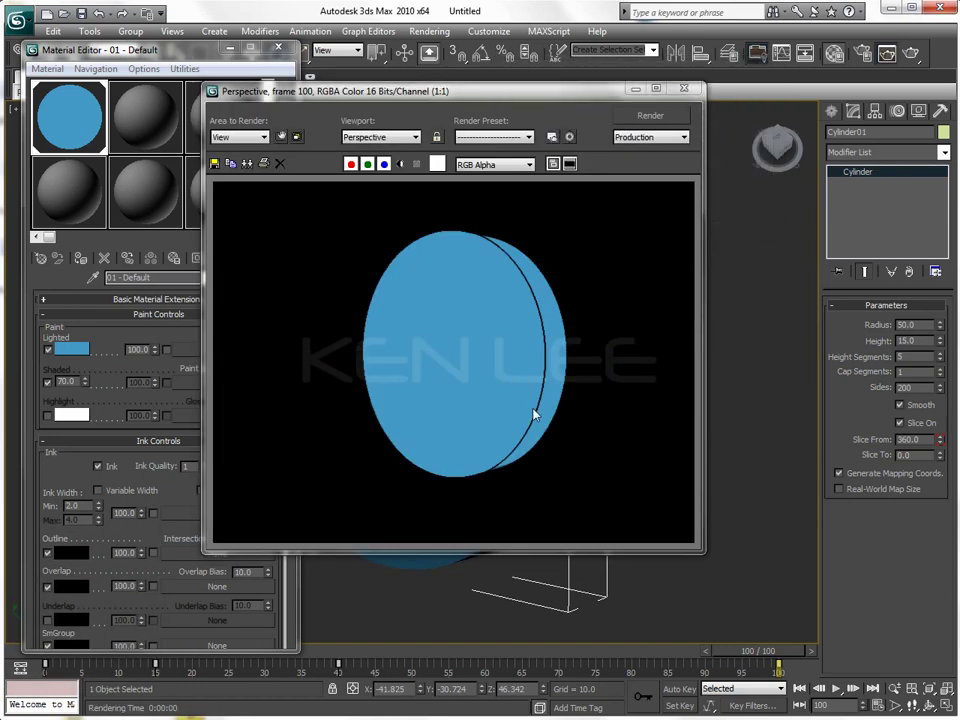
left_click(400, 168)
left_click(400, 168)
left_click(400, 168)
left_click(400, 165)
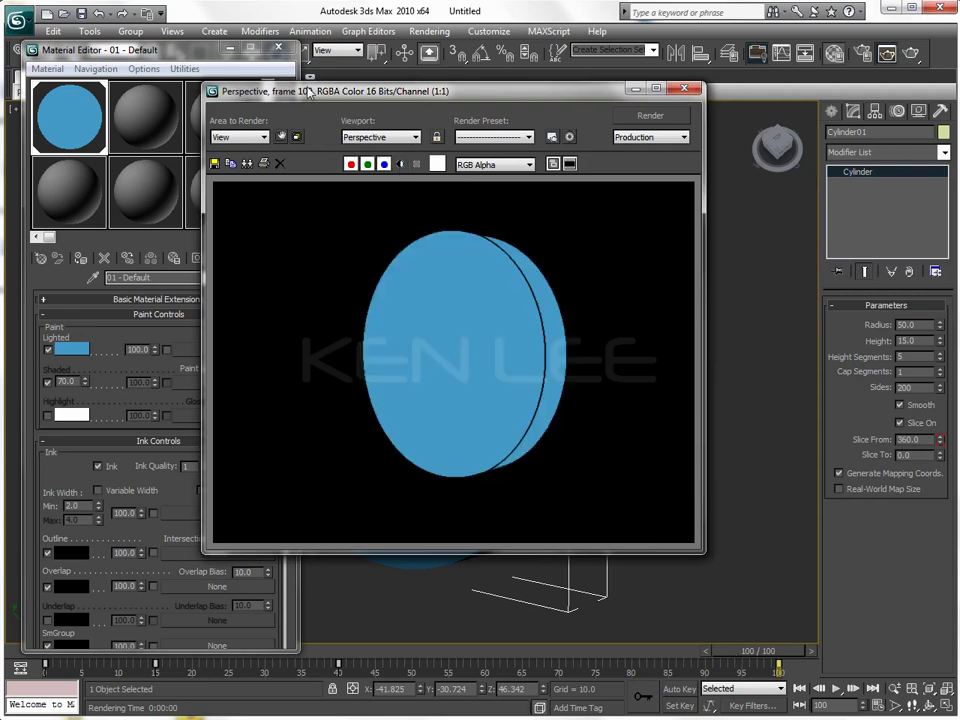
left_click_drag(478, 102, 696, 104)
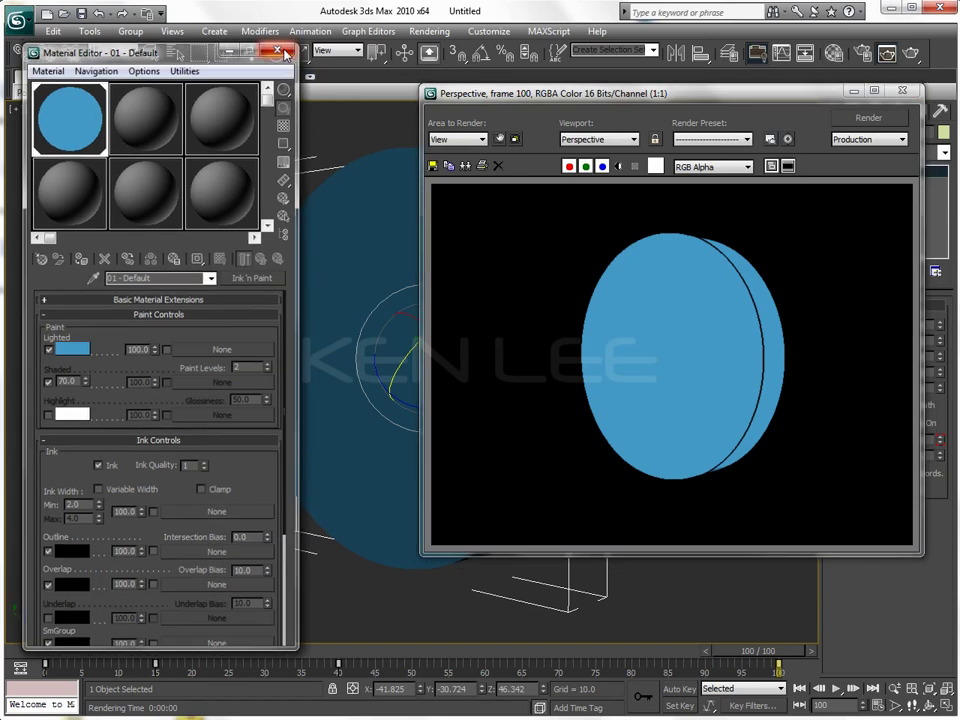
Step: Close the Material Editor and render frame 75 of the pie
left_click(280, 49)
left_click_drag(506, 93, 607, 98)
left_click_drag(755, 656, 595, 656)
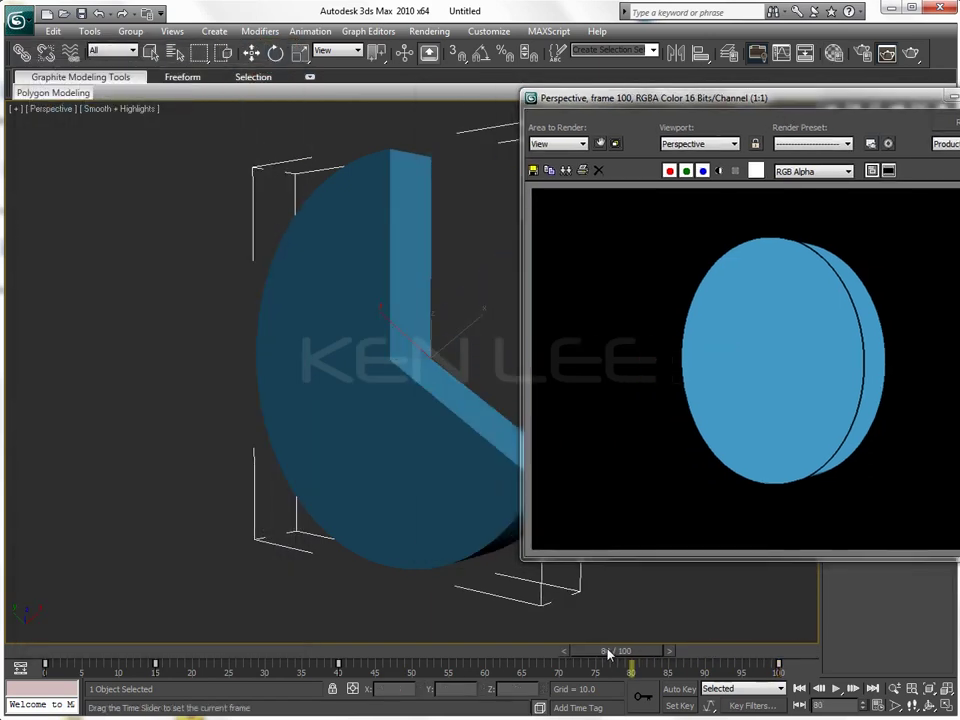
left_click(148, 216)
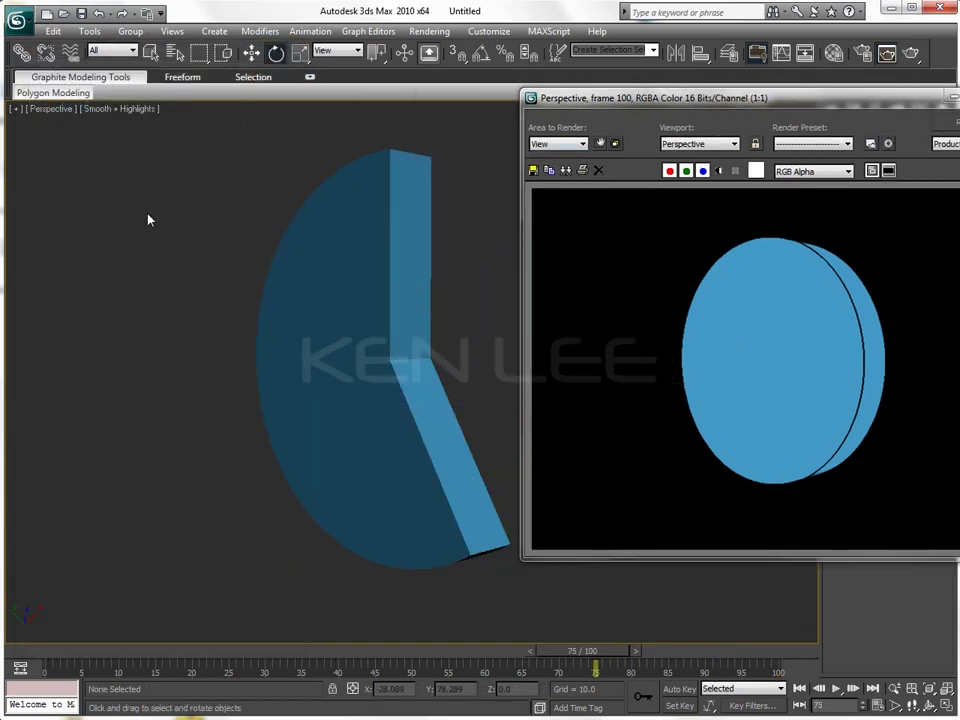
key("shift+q")
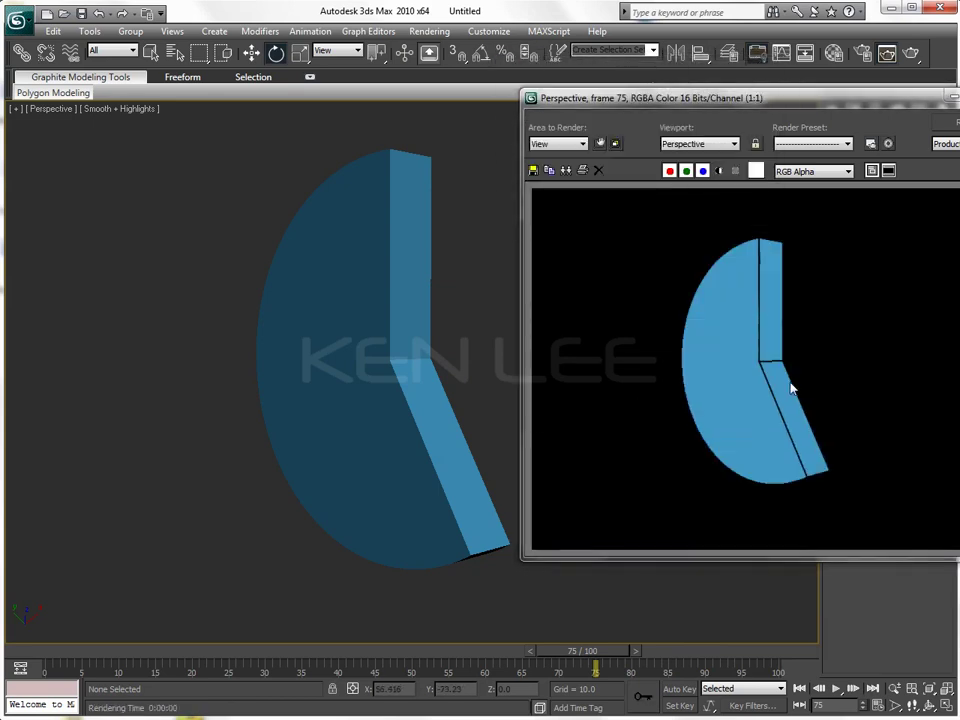
Step: Rotate the pie slice around its centre and move to frame 96 with the Material Editor reopened
left_click(323, 411)
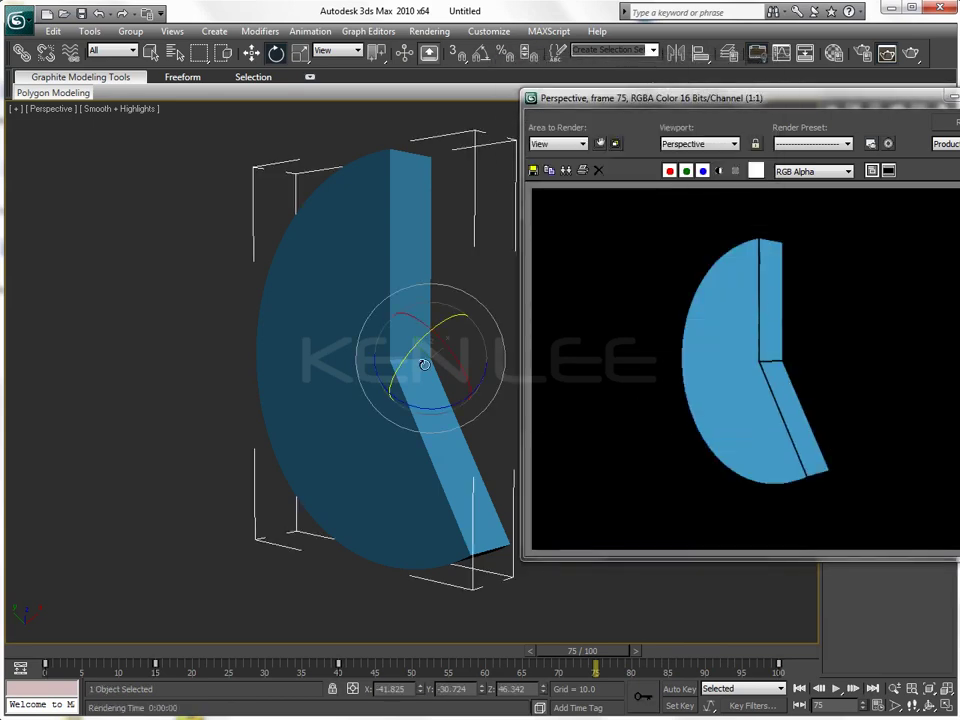
left_click_drag(422, 364, 448, 364)
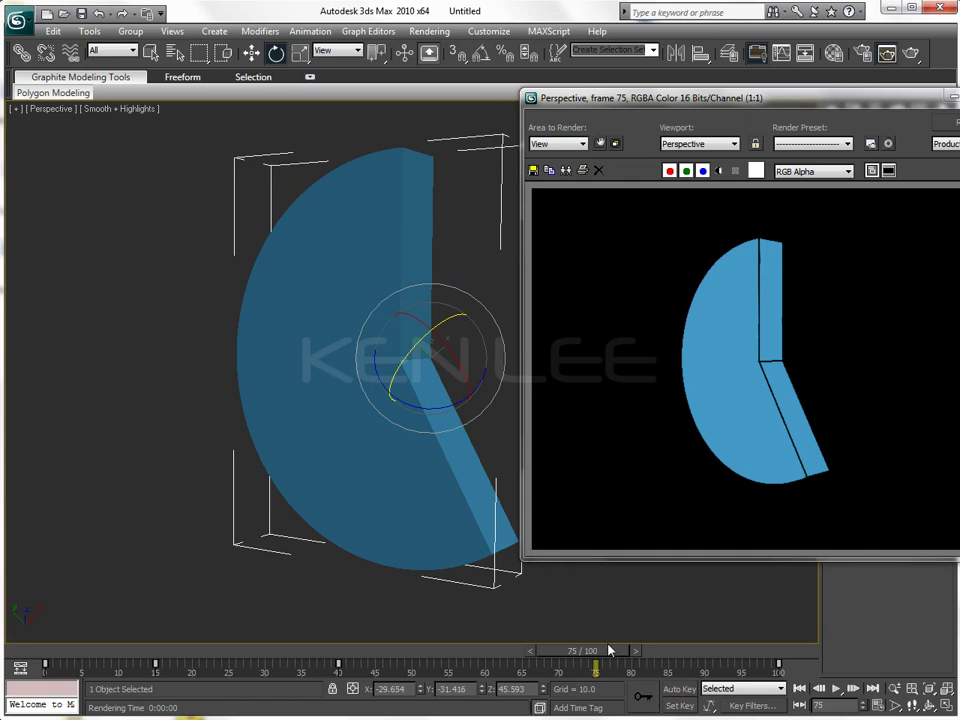
left_click_drag(583, 651, 730, 651)
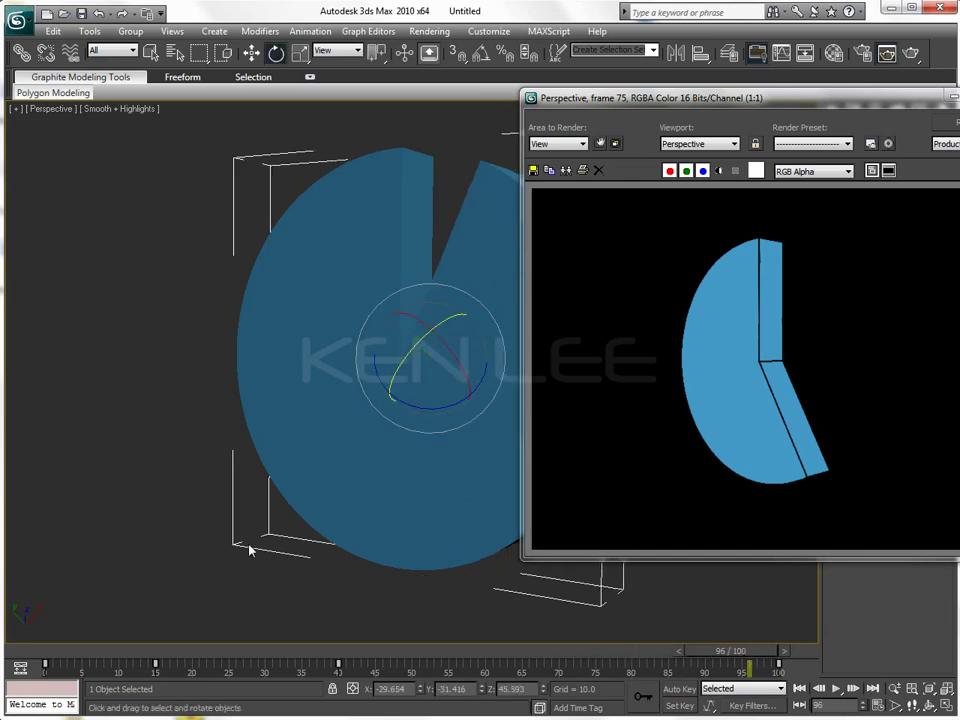
key("m")
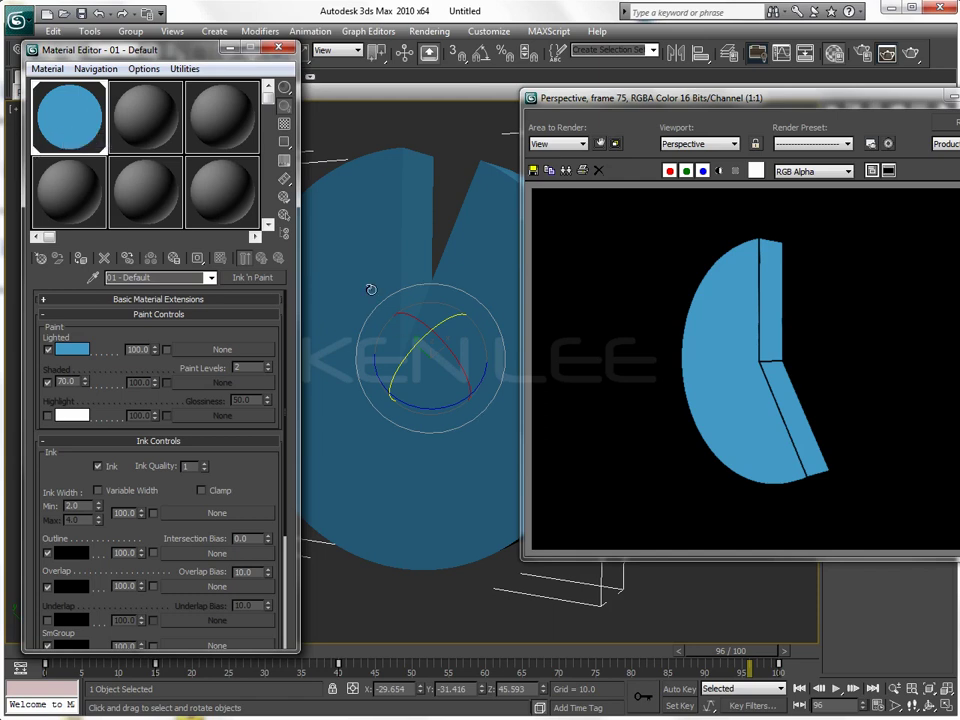
scroll(241, 474, "down", 2)
scroll(242, 396, "up", 2)
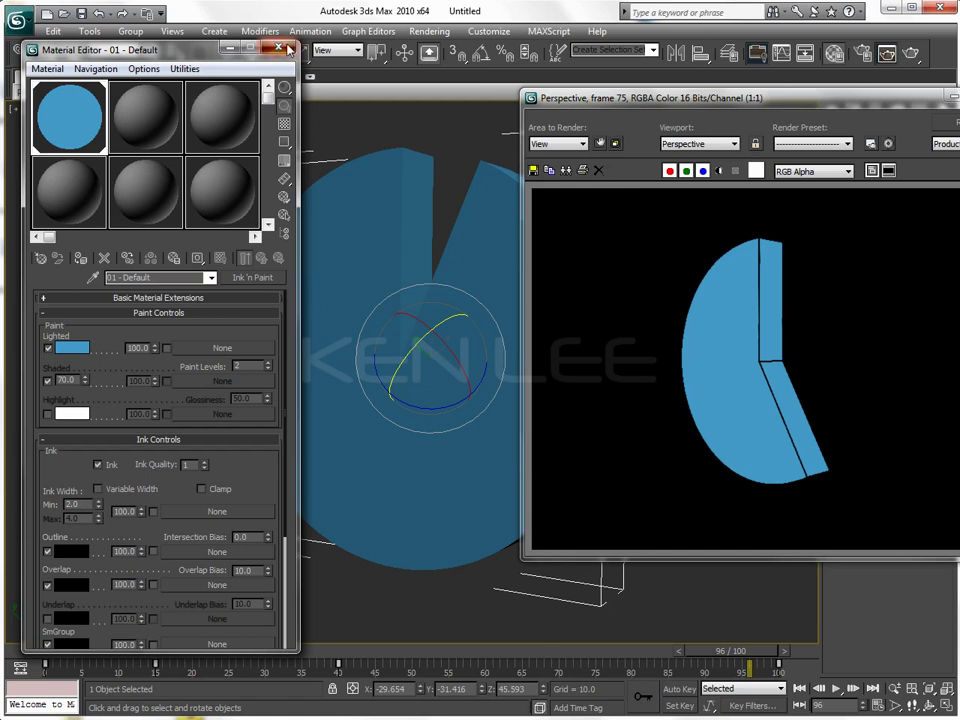
Step: Render frame 96 and close the rendered frame window
key("m")
left_click(887, 52)
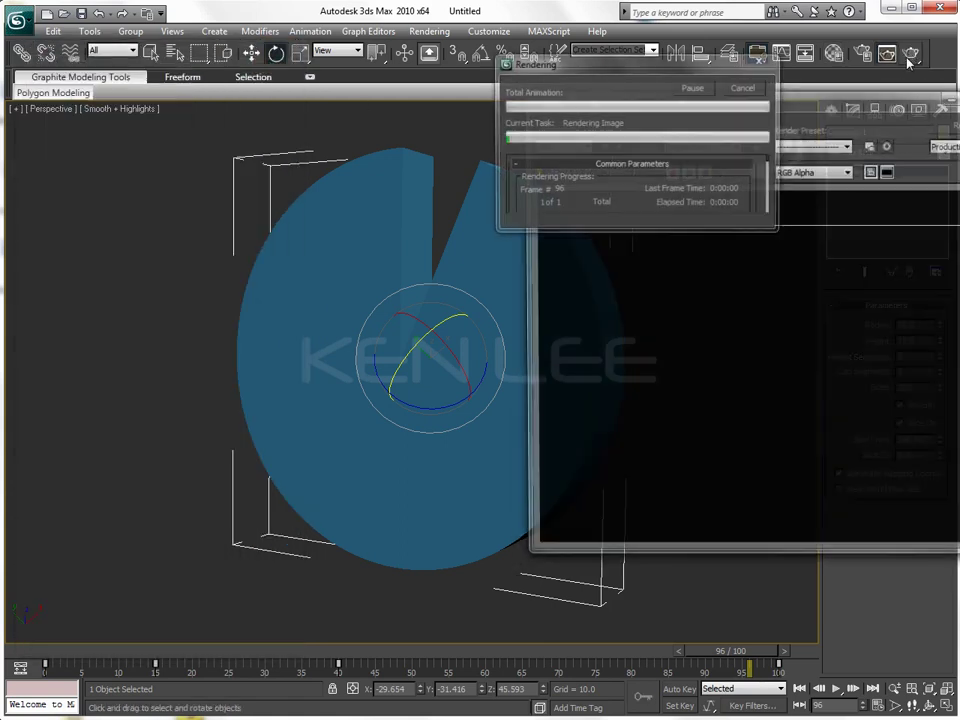
left_click_drag(886, 104, 729, 115)
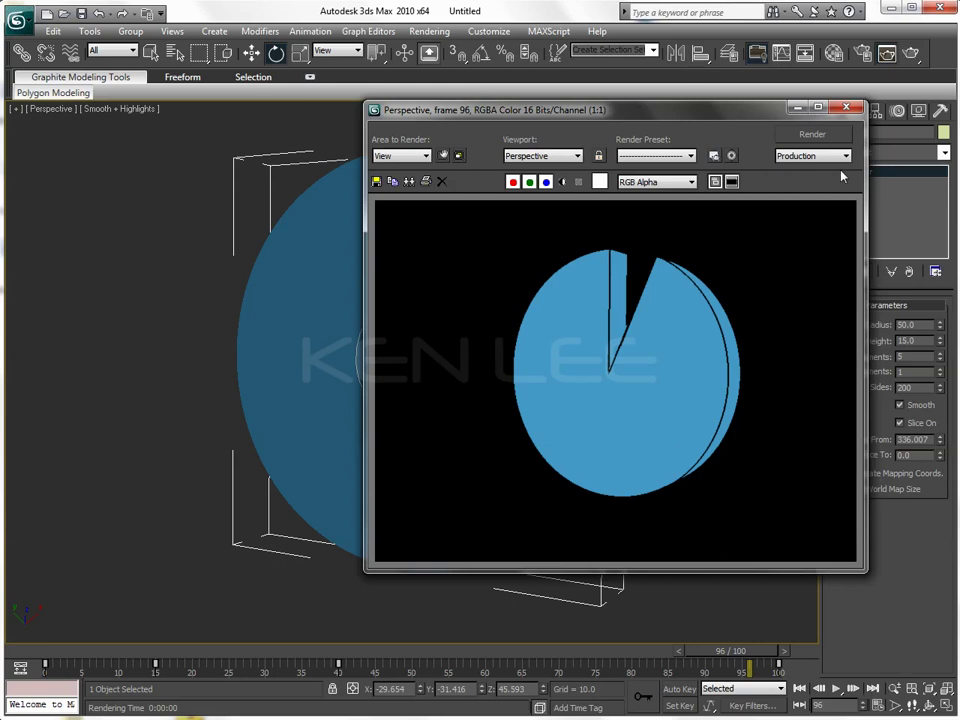
left_click(847, 108)
Step: Play the pie animation from frame 0, stop it, and replay it from the start
left_click(799, 688)
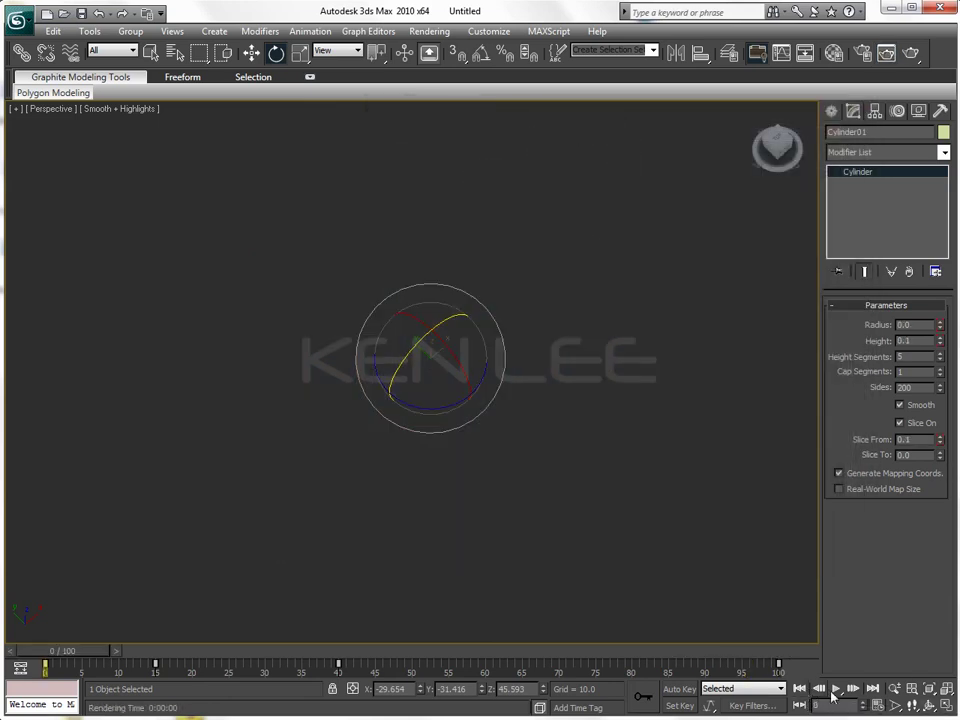
left_click(836, 689)
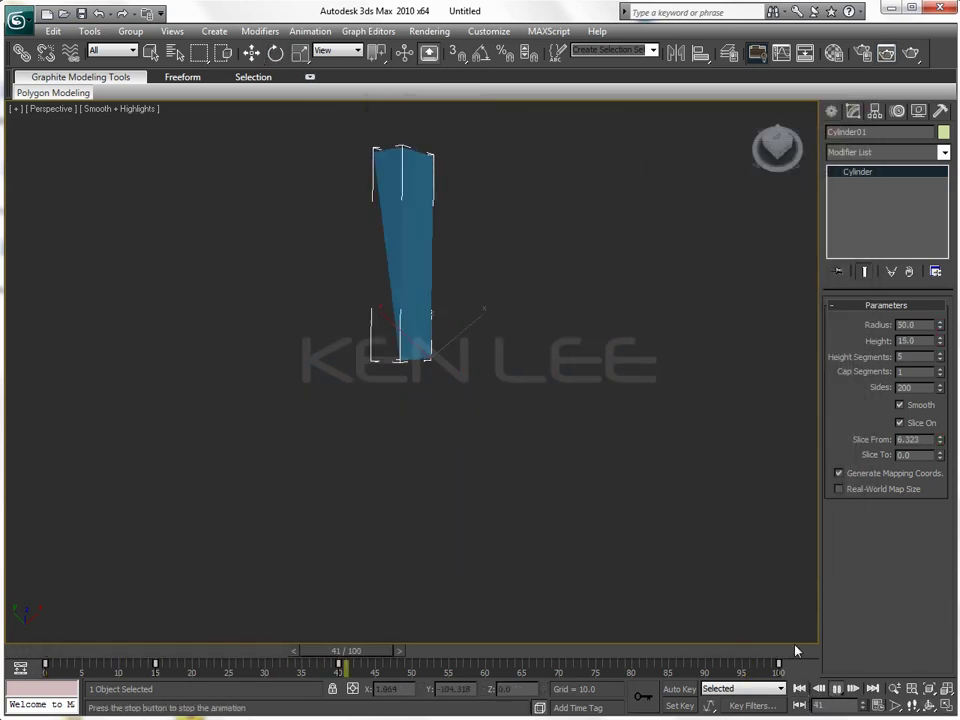
left_click(836, 689)
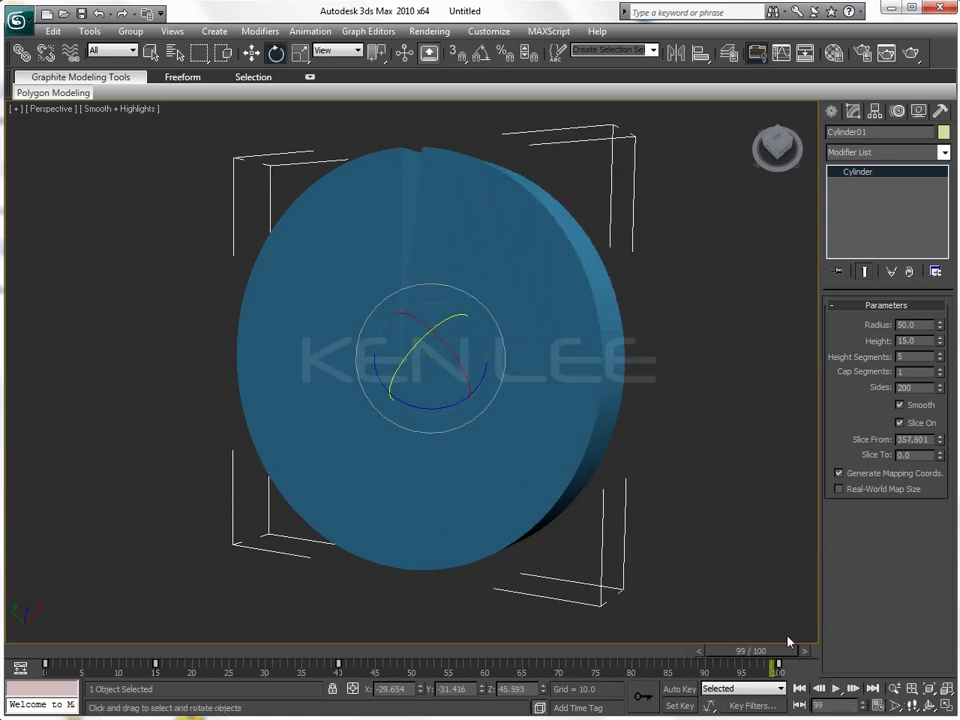
left_click(739, 585)
left_click(799, 688)
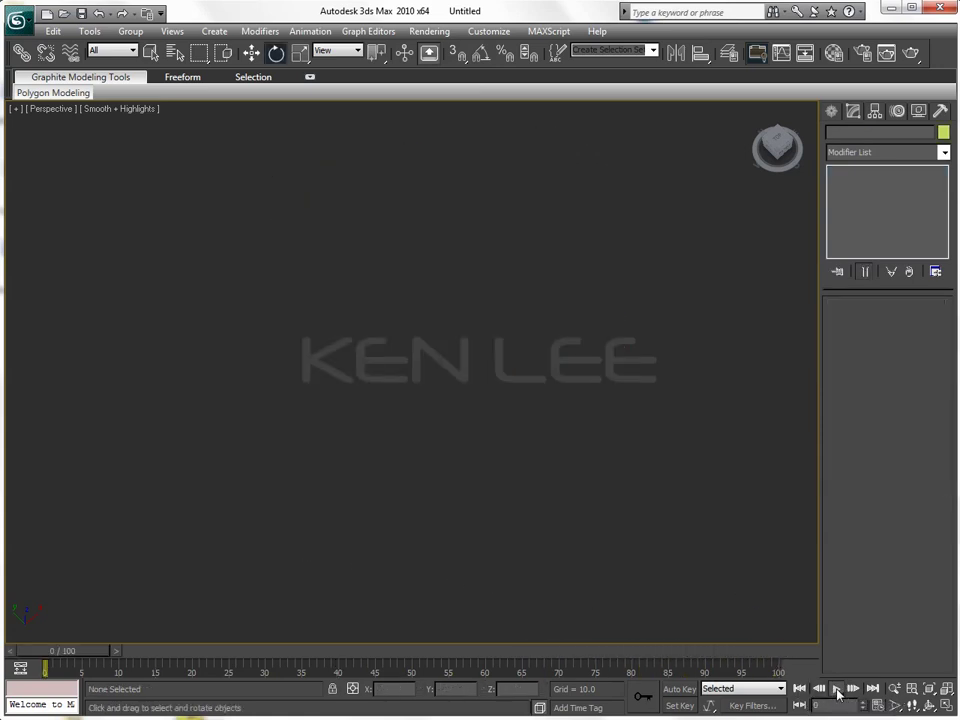
left_click(837, 689)
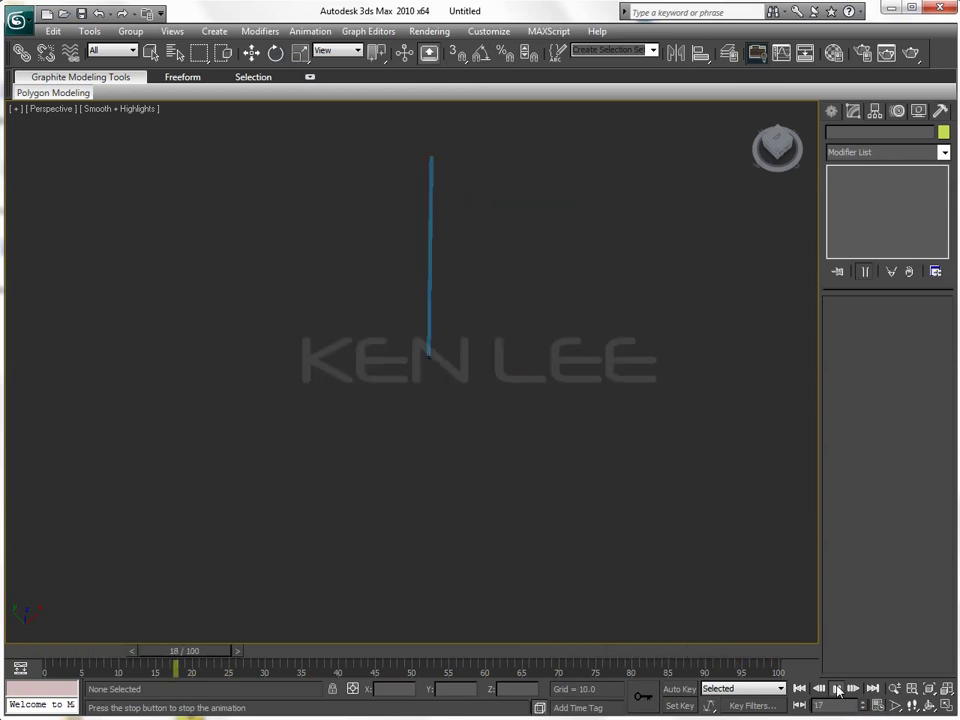
key("e")
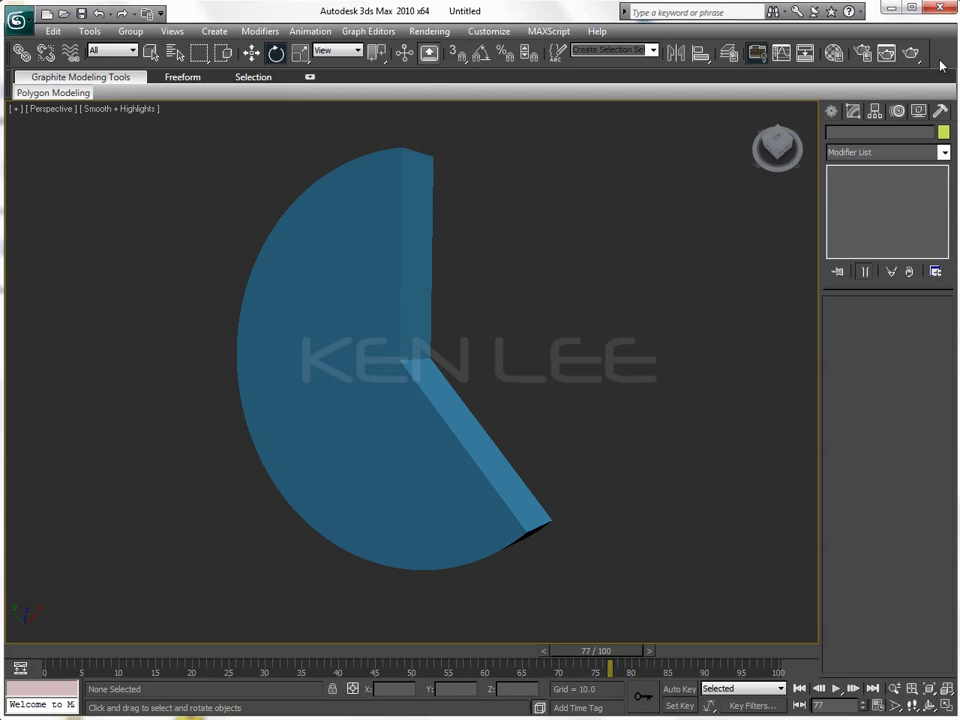
Step: In Render Setup, set Time Output to a 0–100 Range and open the Render Output Files dialog
left_click(866, 55)
left_click_drag(458, 107, 510, 67)
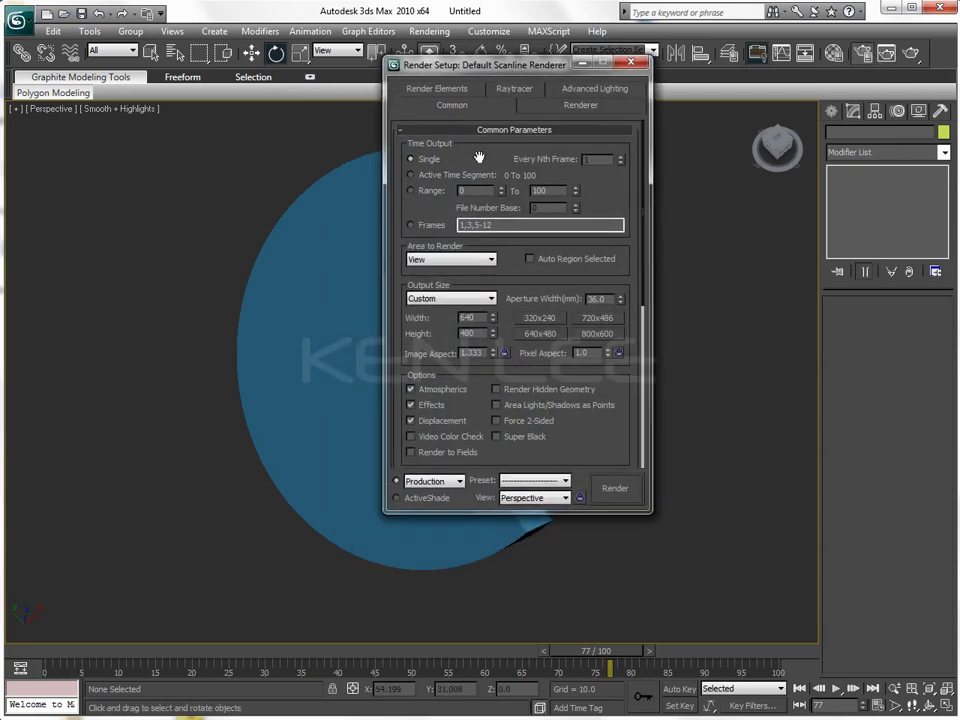
left_click_drag(636, 513, 636, 634)
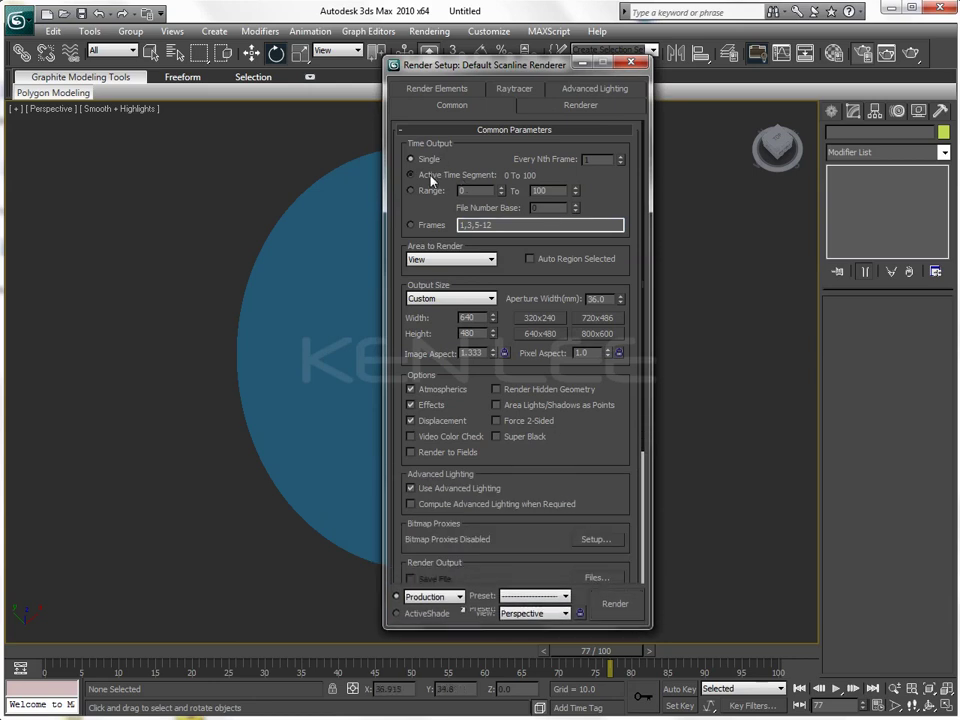
left_click(411, 191)
type("3")
left_click_drag(589, 437, 606, 262)
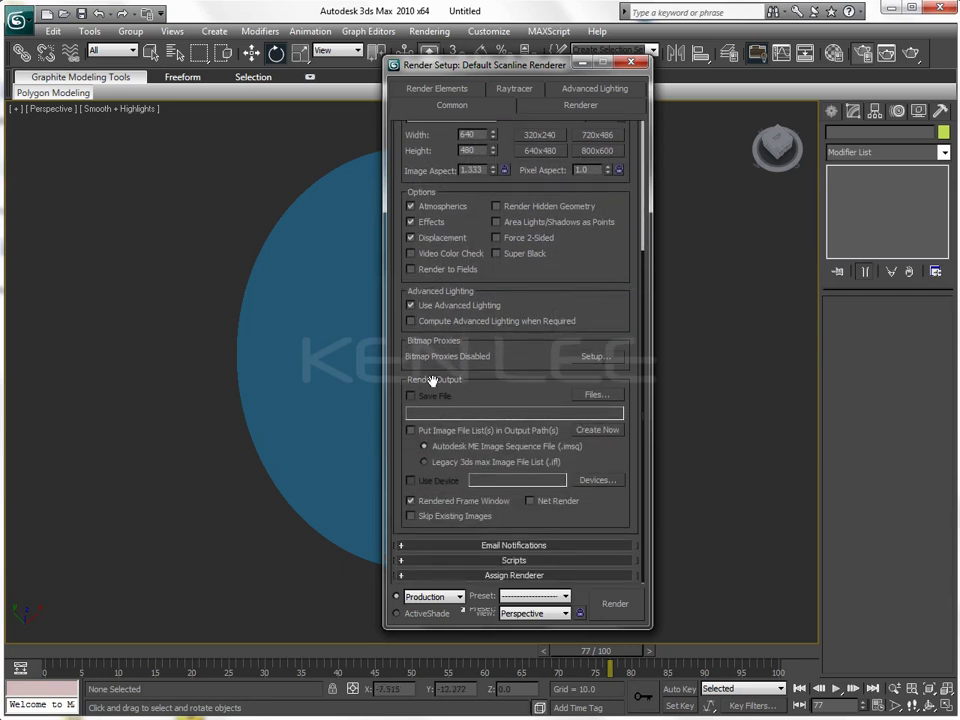
left_click(600, 395)
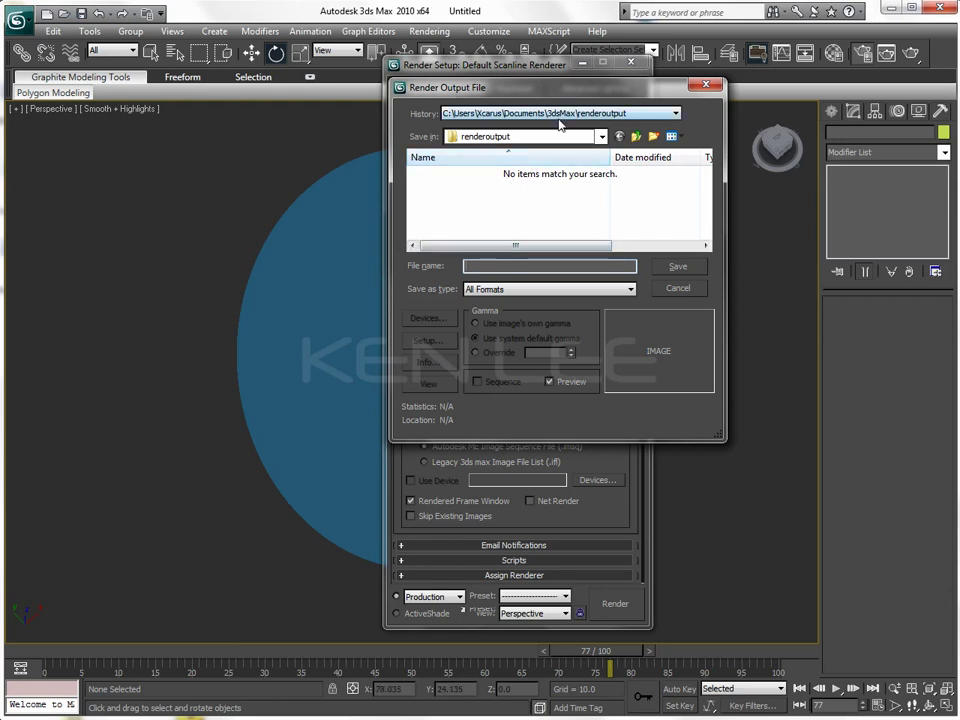
Step: Set the output file type to PNG Image File and name the file test
left_click(510, 288)
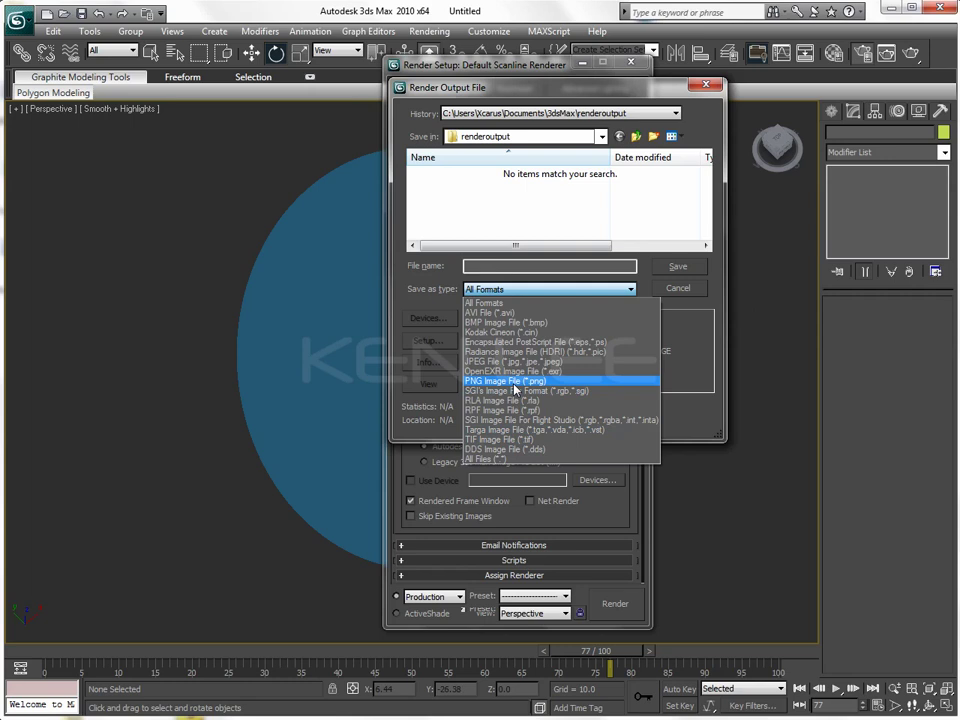
left_click(515, 388)
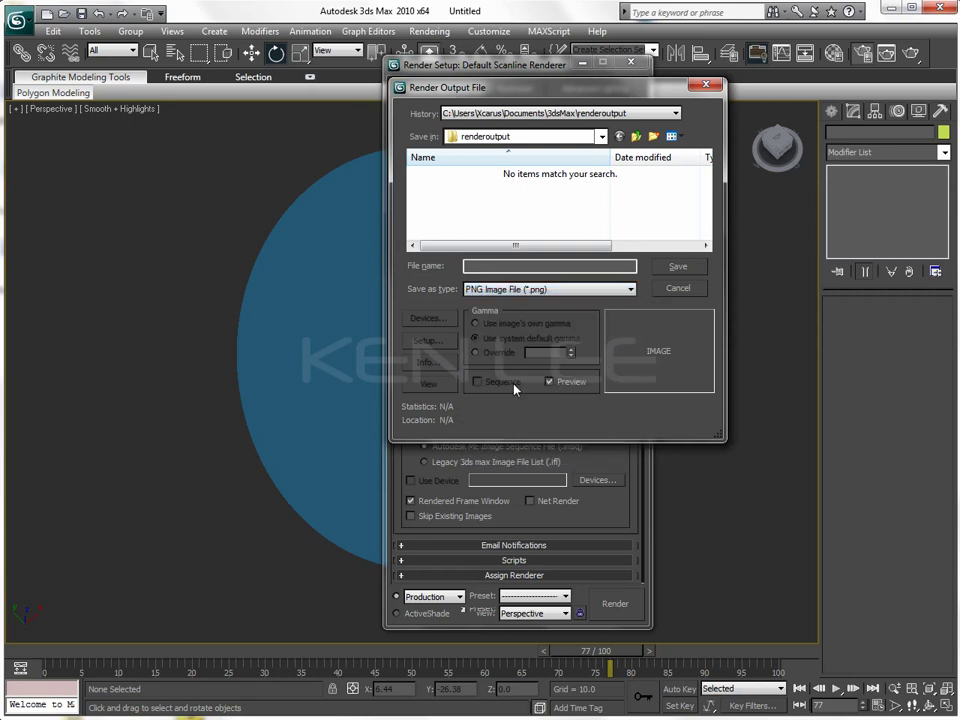
left_click(495, 264)
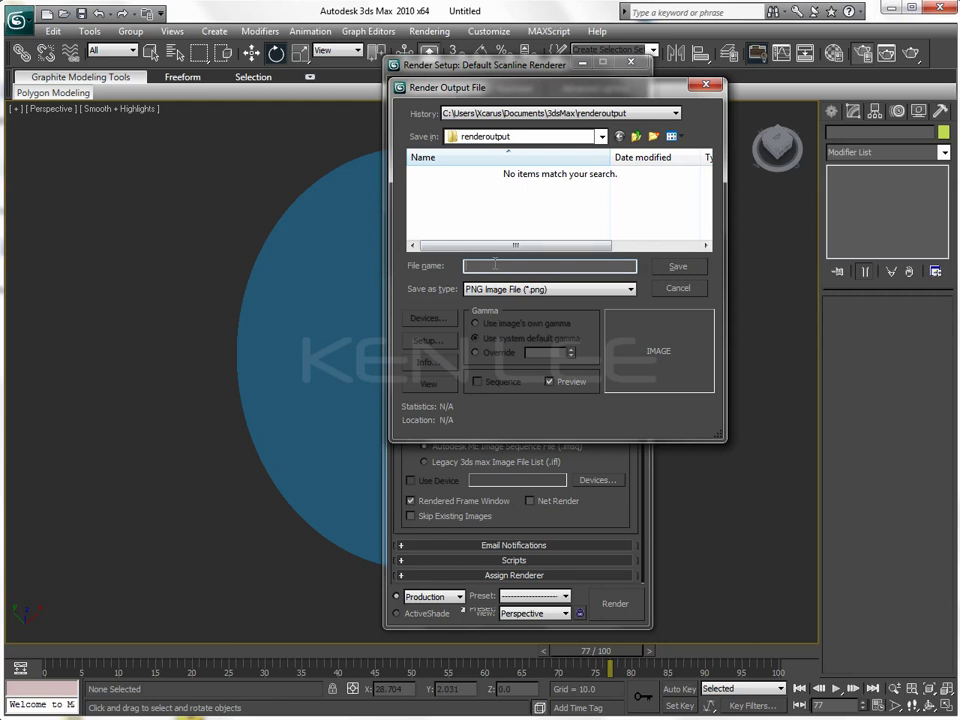
left_click(560, 289)
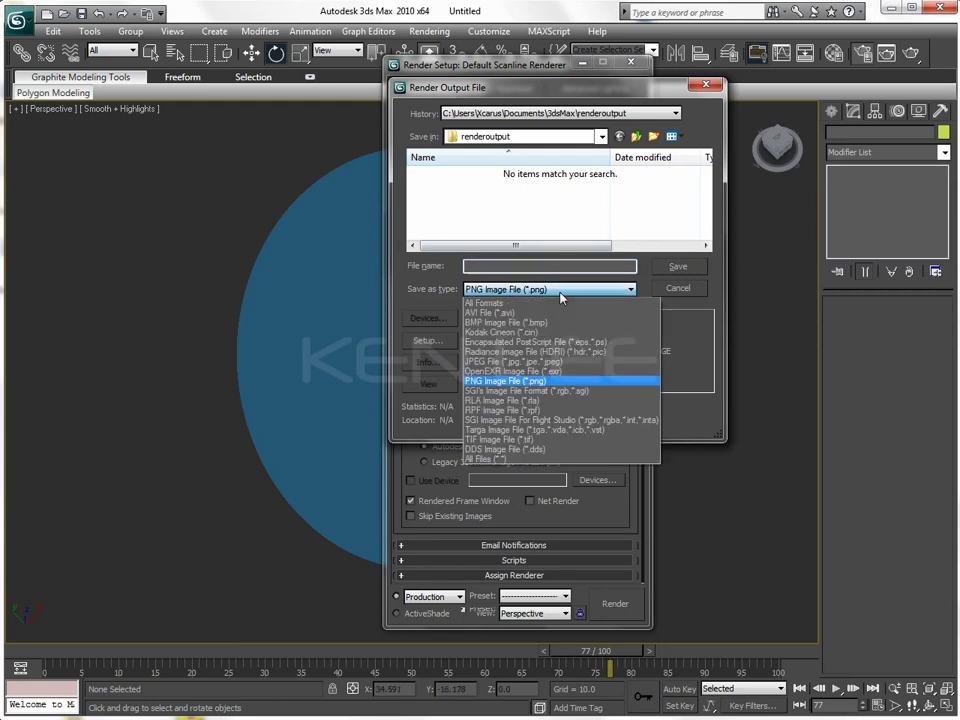
left_click(529, 431)
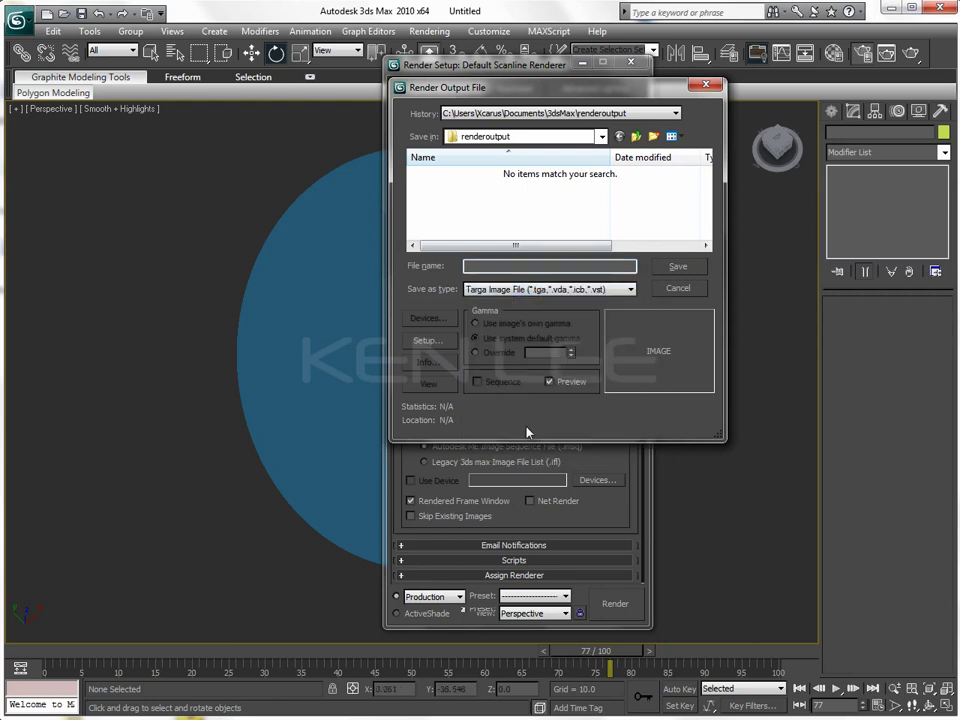
left_click(545, 289)
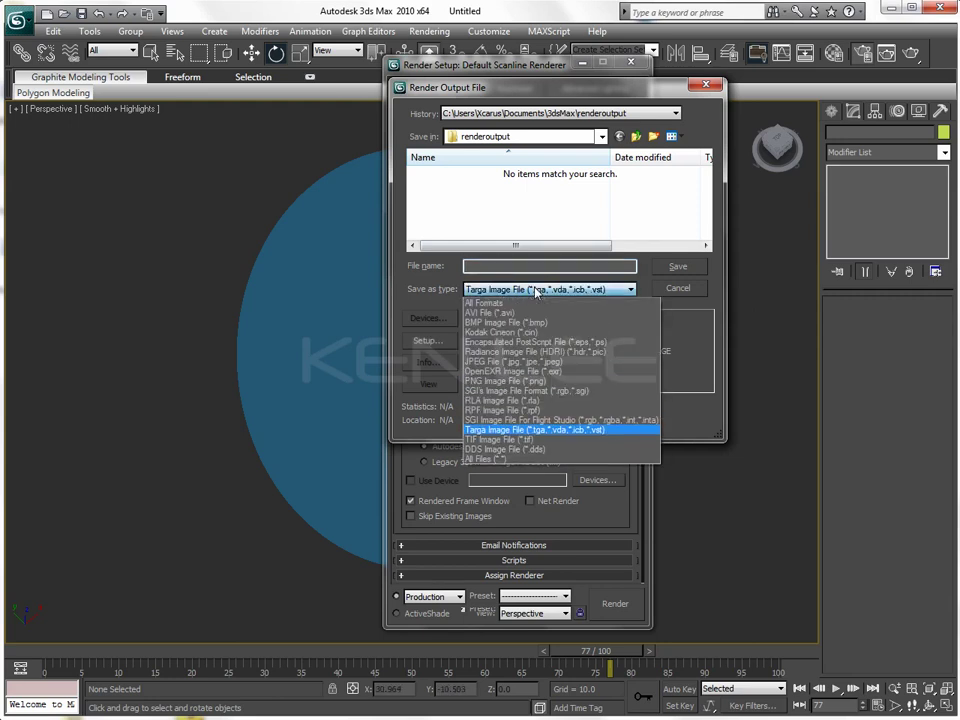
left_click(515, 381)
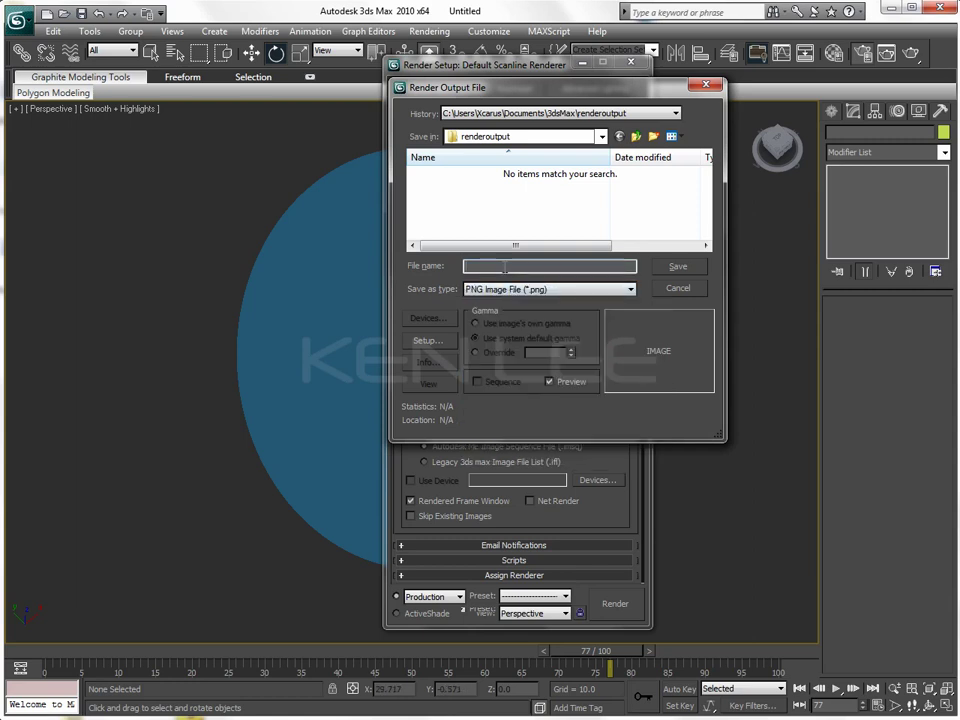
type("test..png")
Step: Browse the output file dialog to C:\Tutorial\MGD\L7
left_click(601, 137)
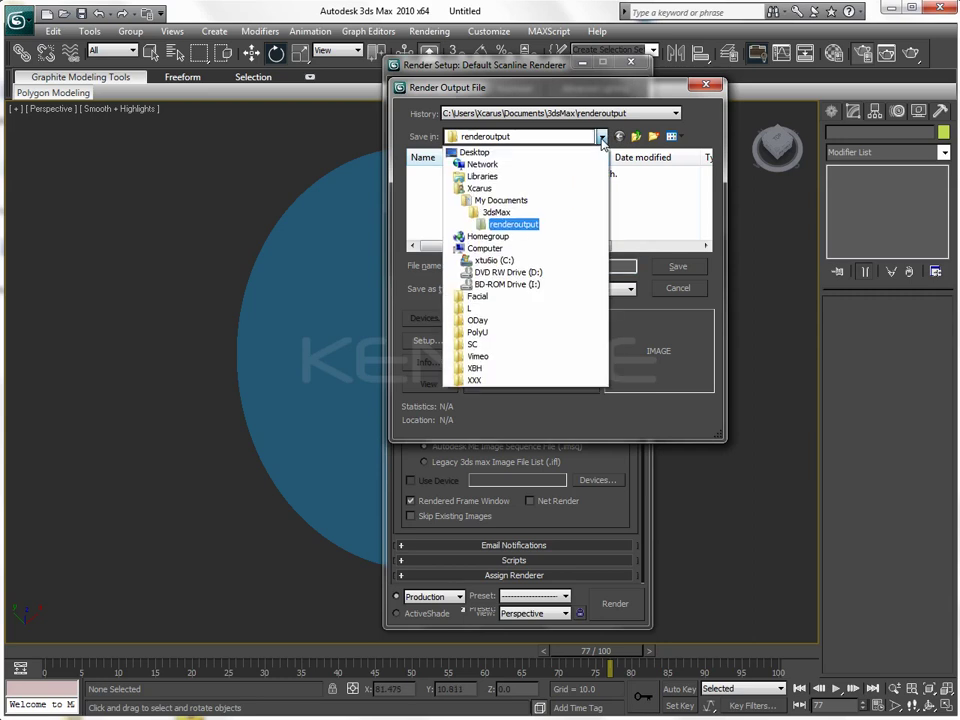
left_click(492, 260)
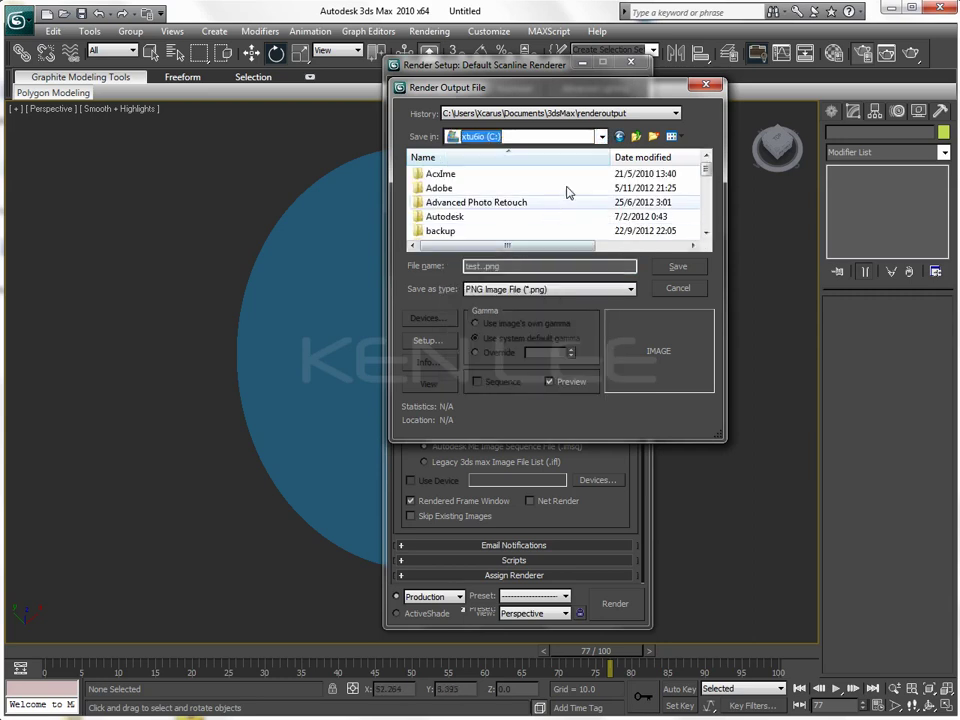
scroll(530, 172, "down", 5)
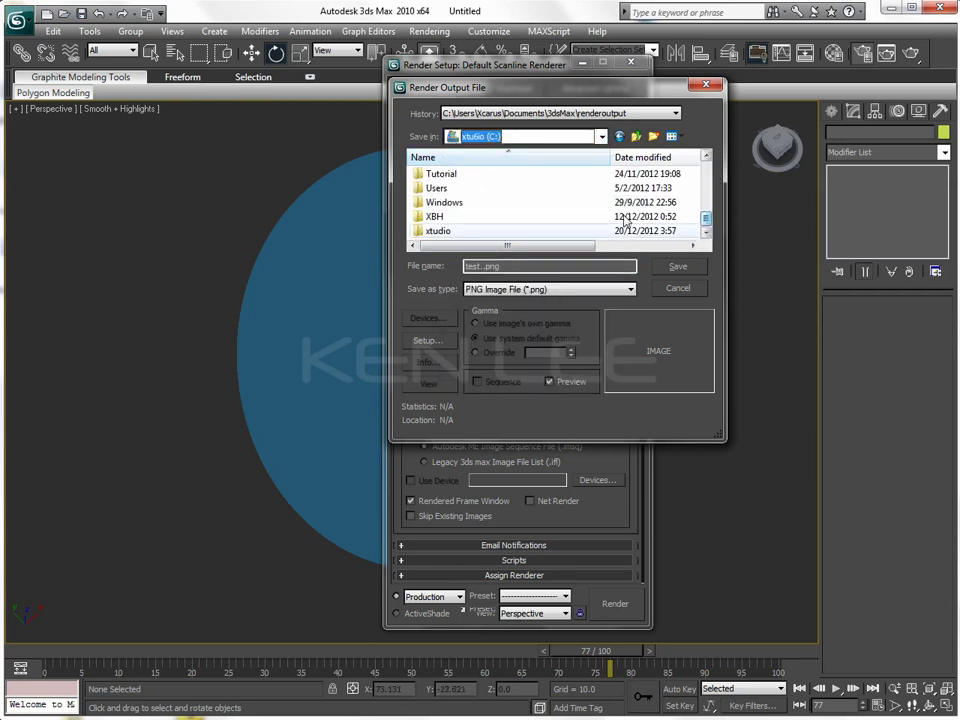
double_click(440, 174)
double_click(440, 202)
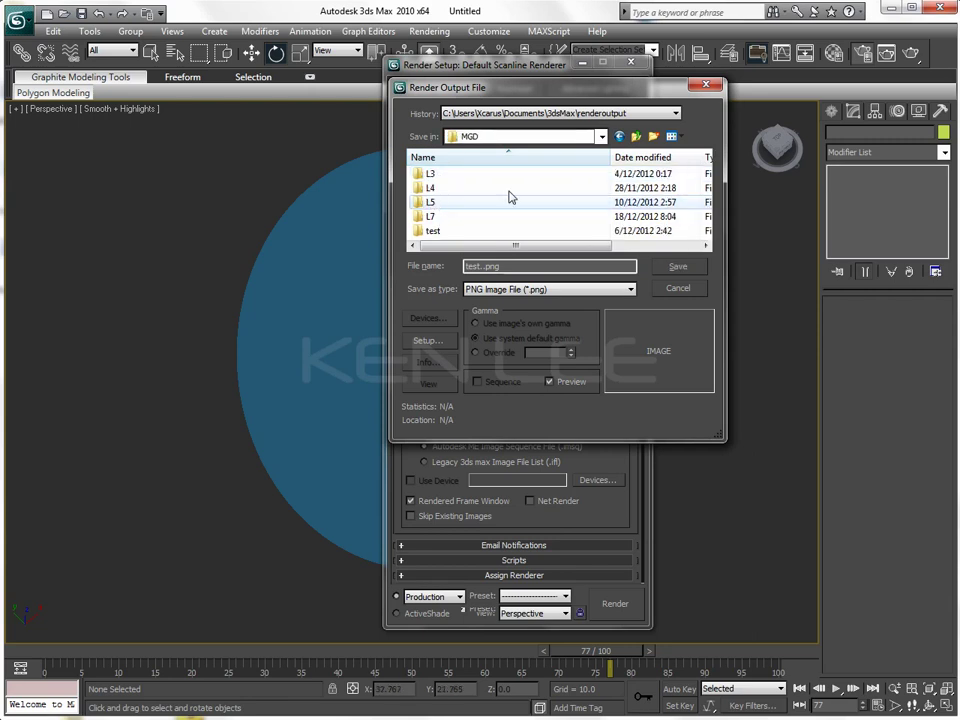
double_click(430, 216)
Step: Create a 3ds_test folder in L7 and save the output file into it
left_click(653, 137)
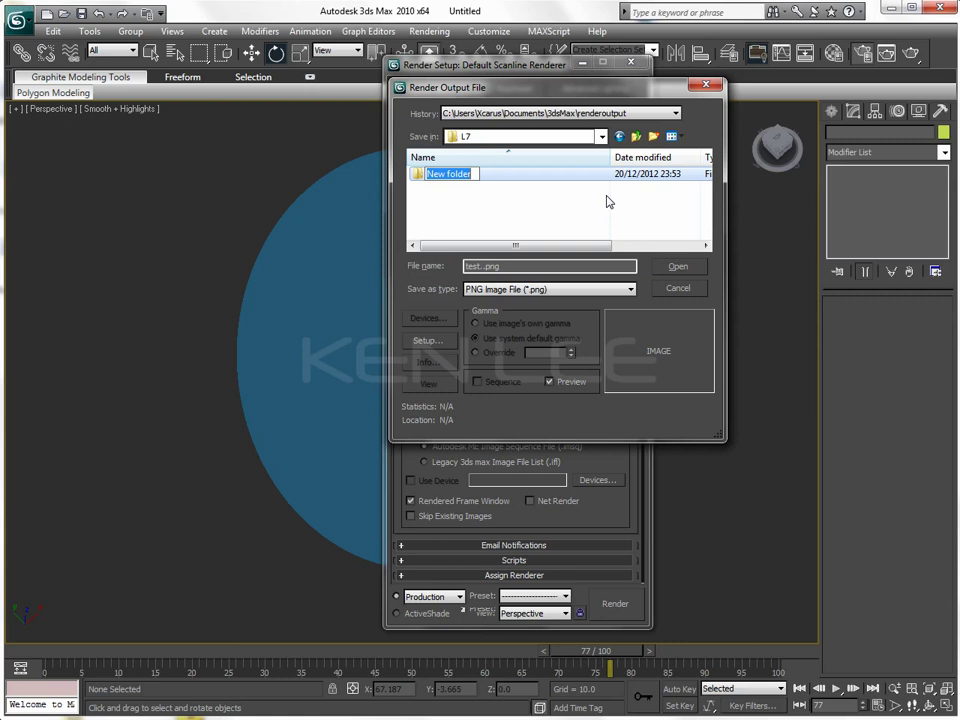
type("3ds_test")
key("Return")
key("Return")
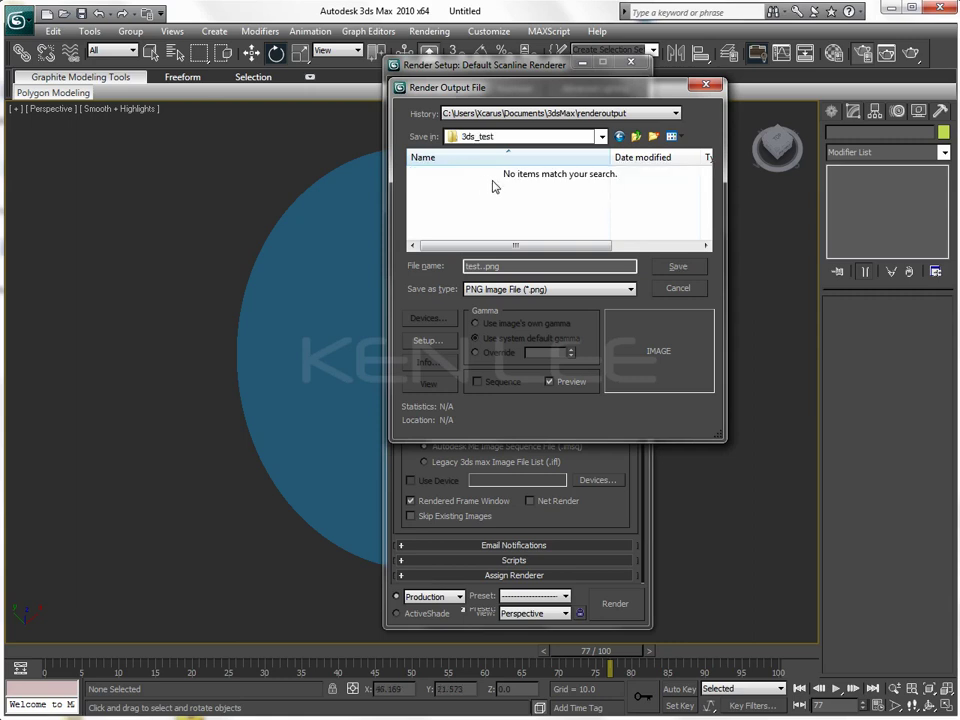
left_click(688, 268)
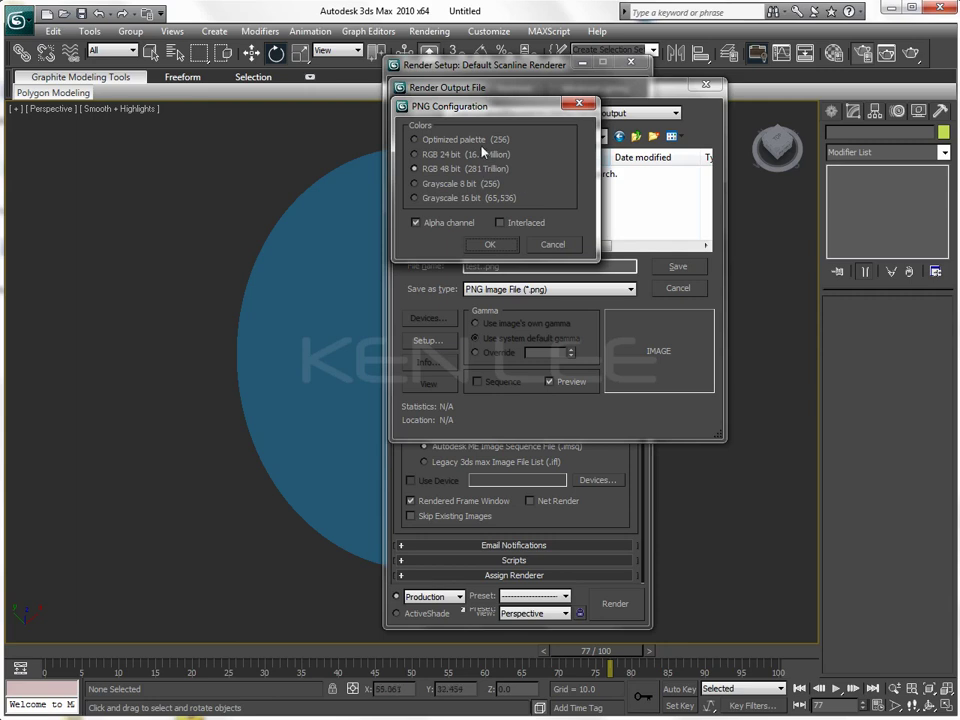
Step: Cancel the PNG settings, save the output as Targa test..tga, and accept the 32-bit Targa settings
left_click(538, 243)
left_click(500, 289)
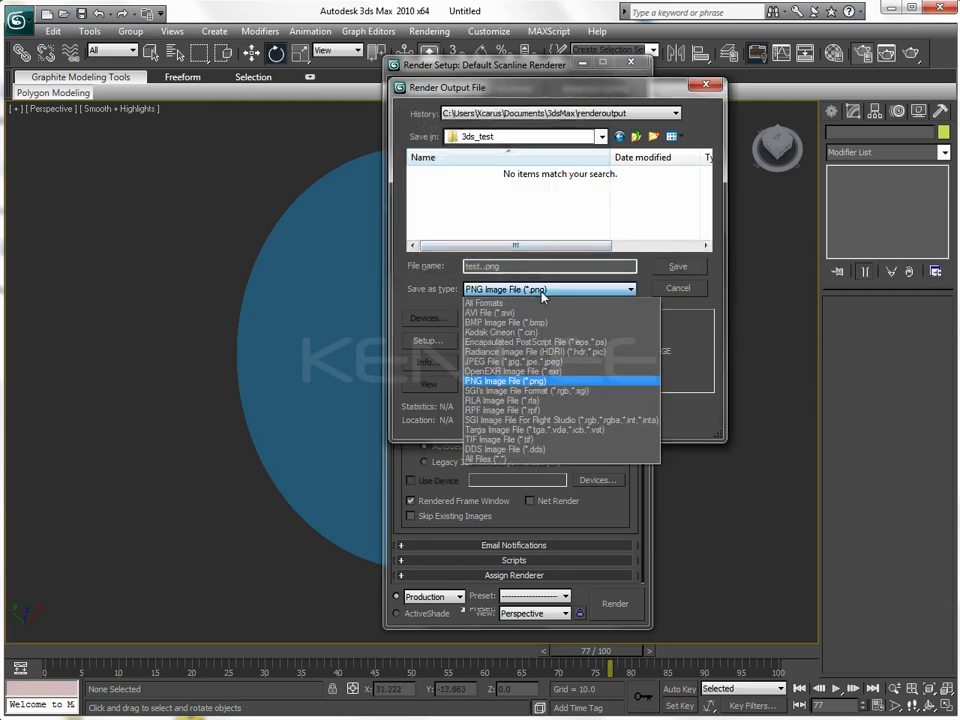
left_click(512, 430)
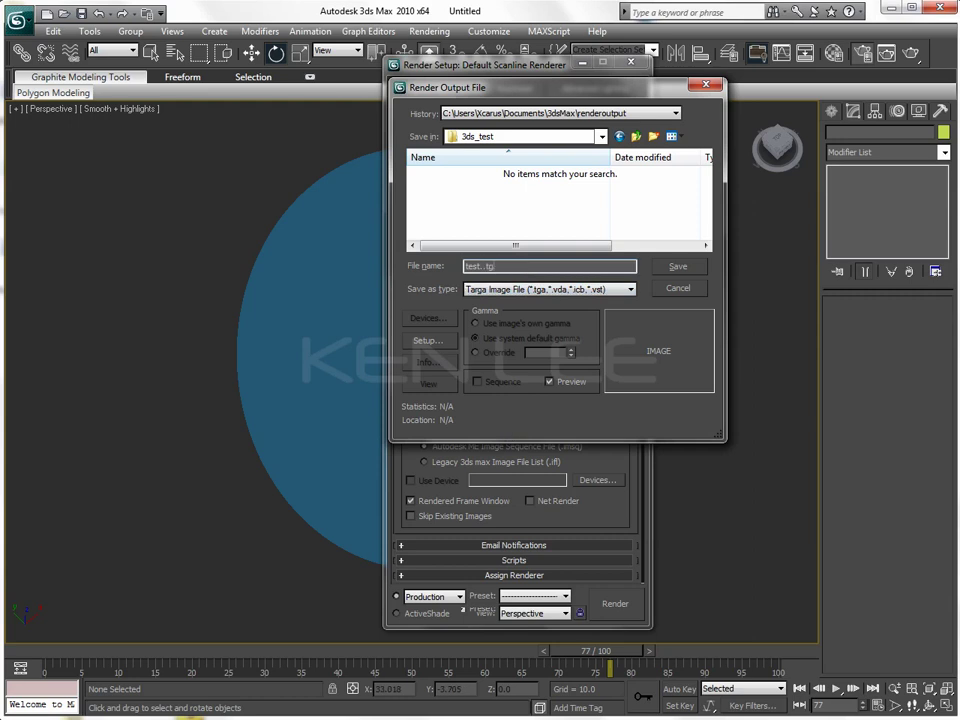
left_click(678, 266)
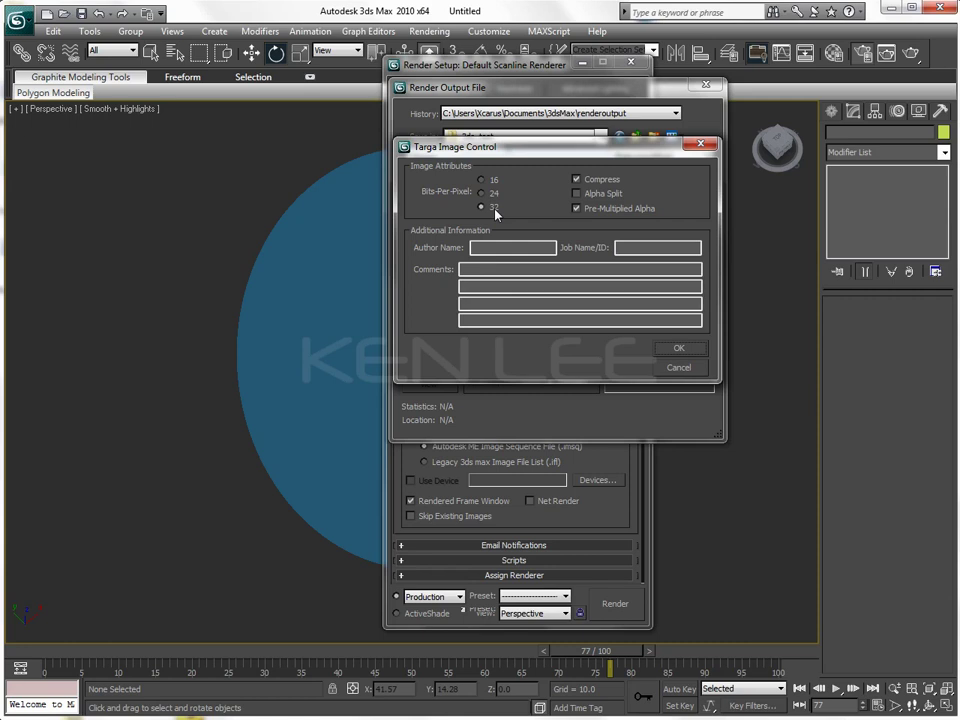
left_click(682, 348)
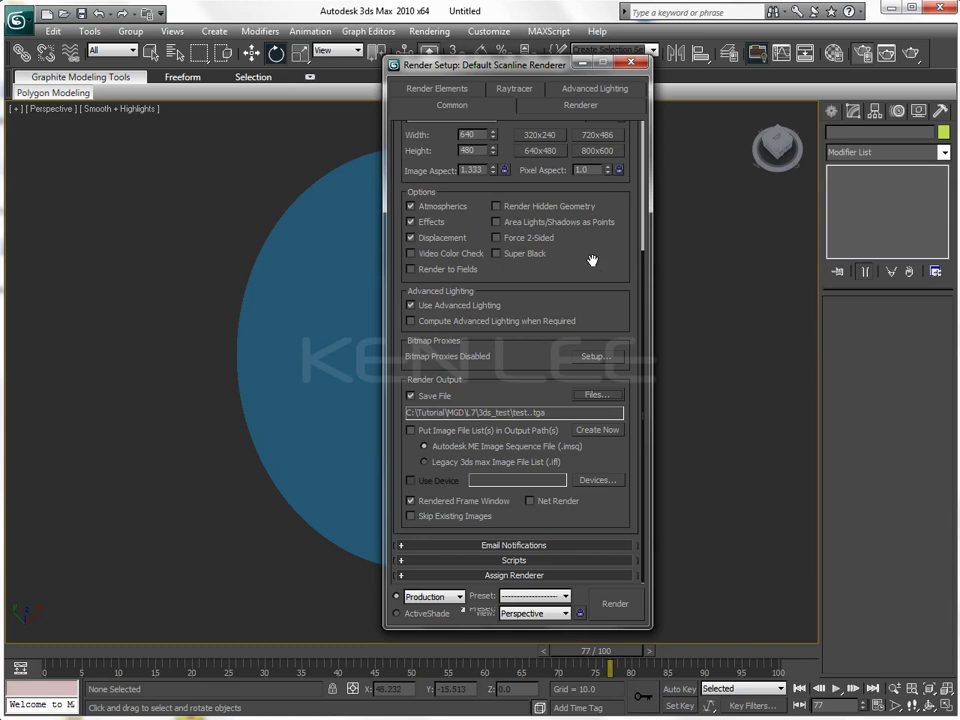
Step: Render frames 0–100 to the numbered test Targa files and close the rendered frame window
scroll(445, 200, "up", 5)
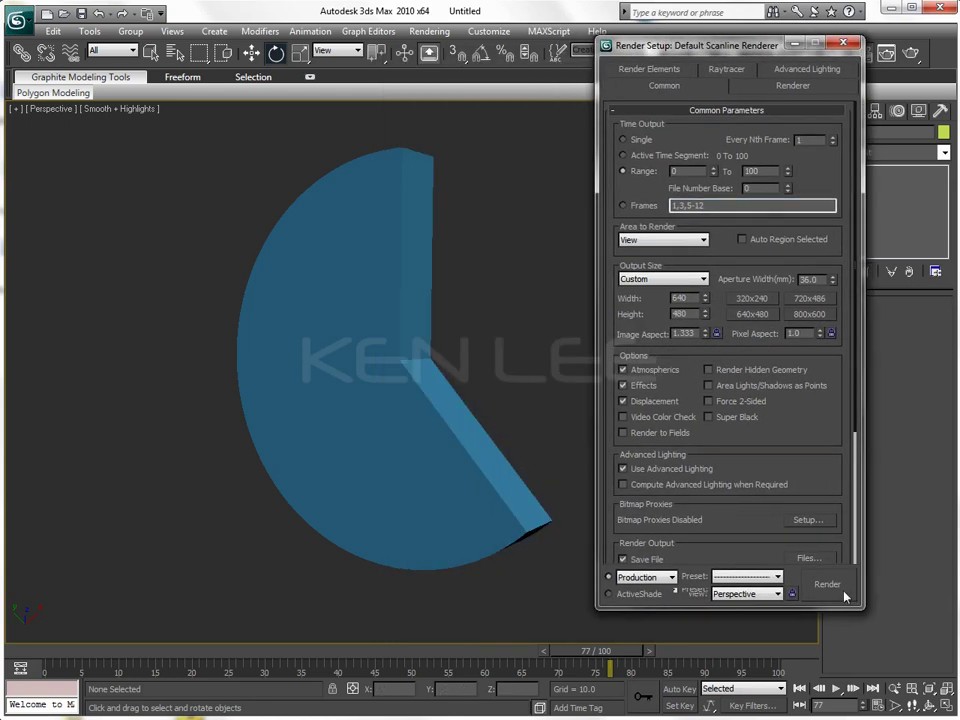
left_click(843, 592)
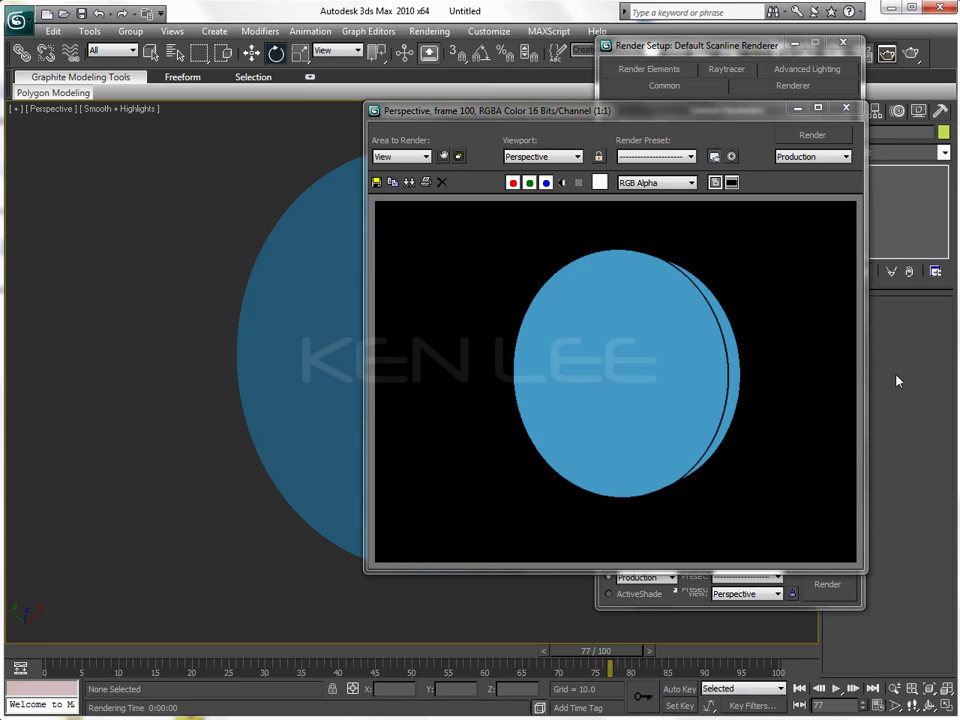
left_click(847, 109)
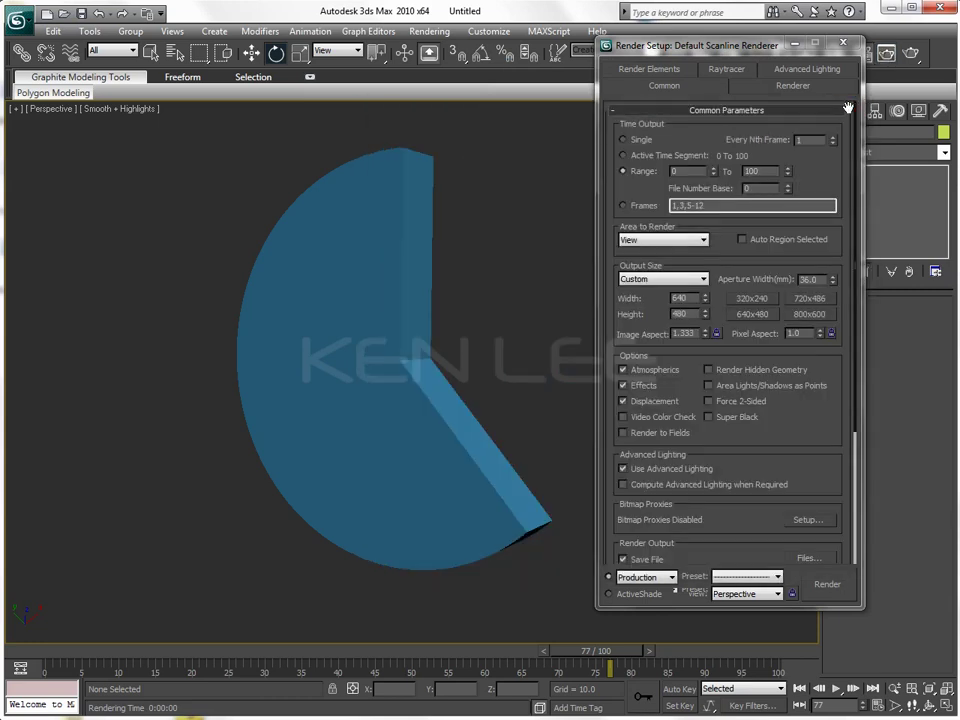